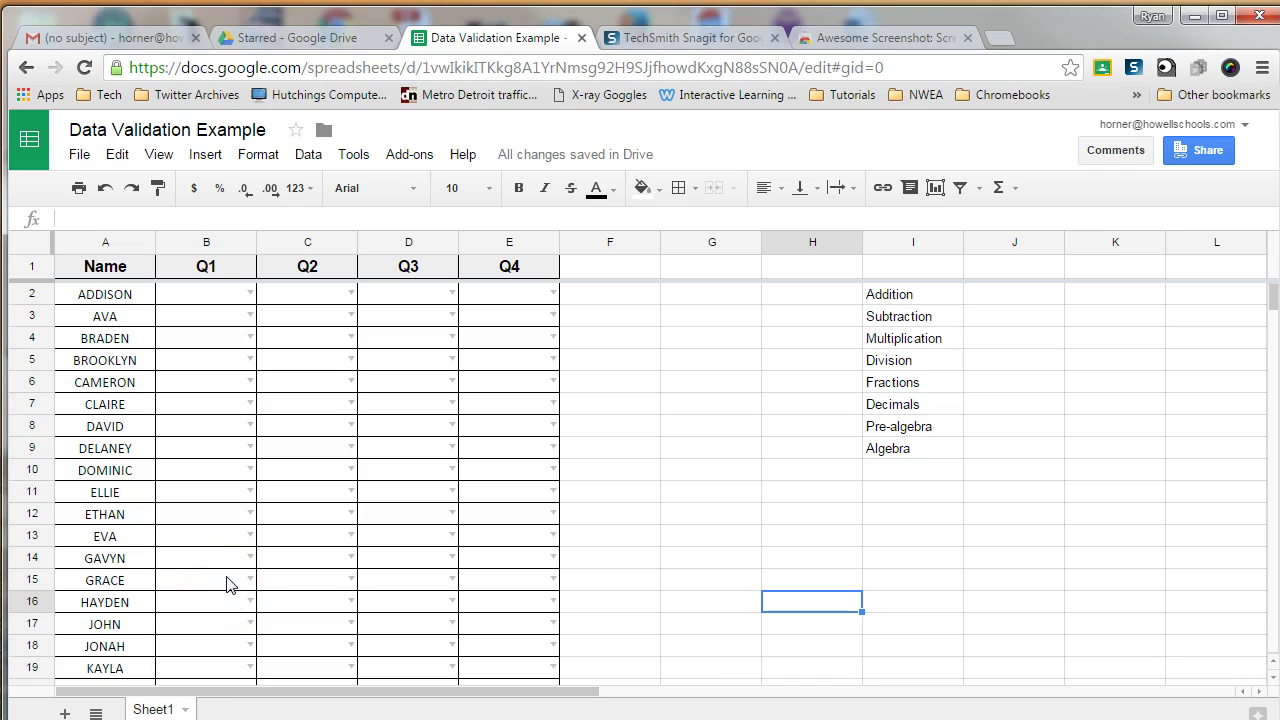
- Pick Addition in B2, Subtraction in C2 and D2, and Multiplication in E2 from the drop-downs
left_click(251, 507)
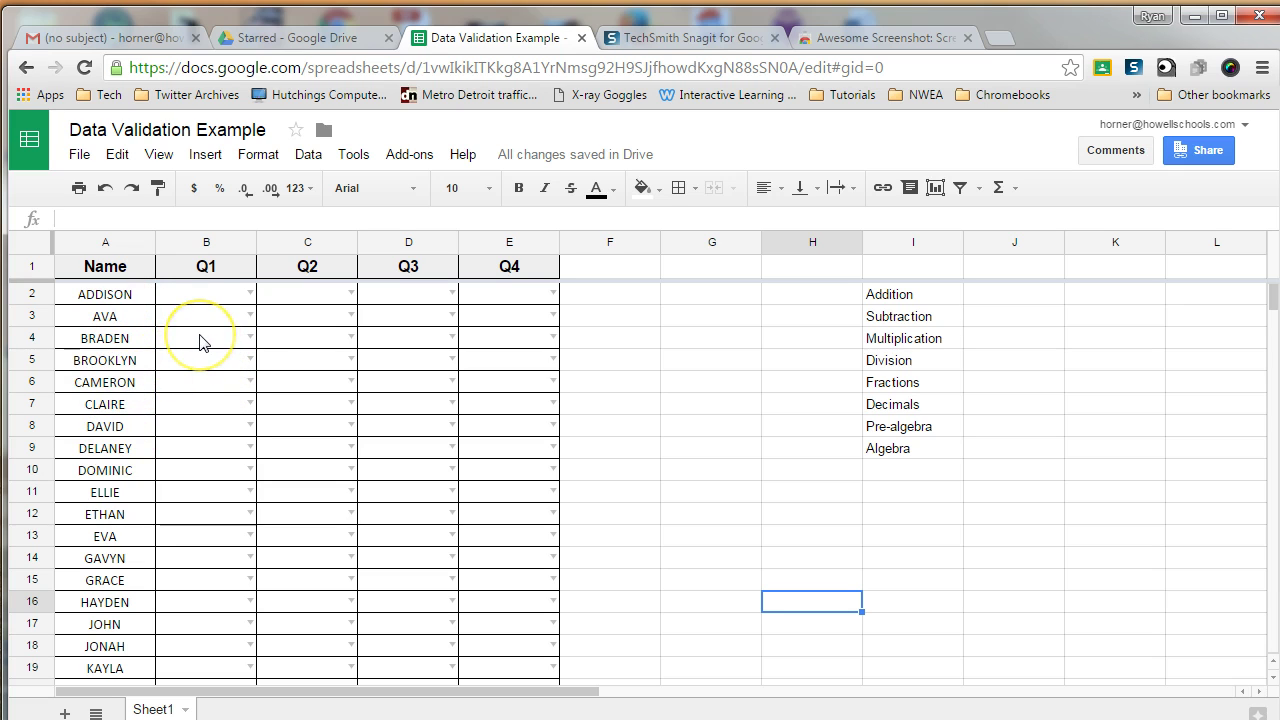
left_click(250, 294)
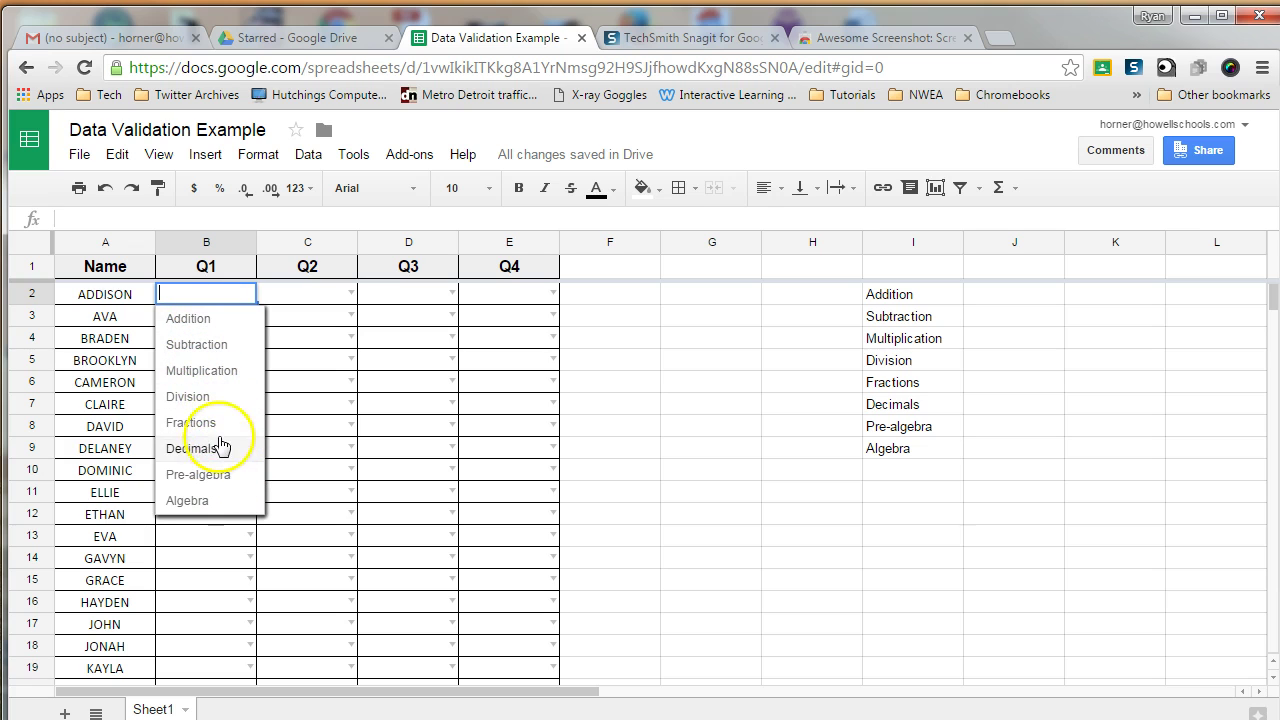
left_click(193, 321)
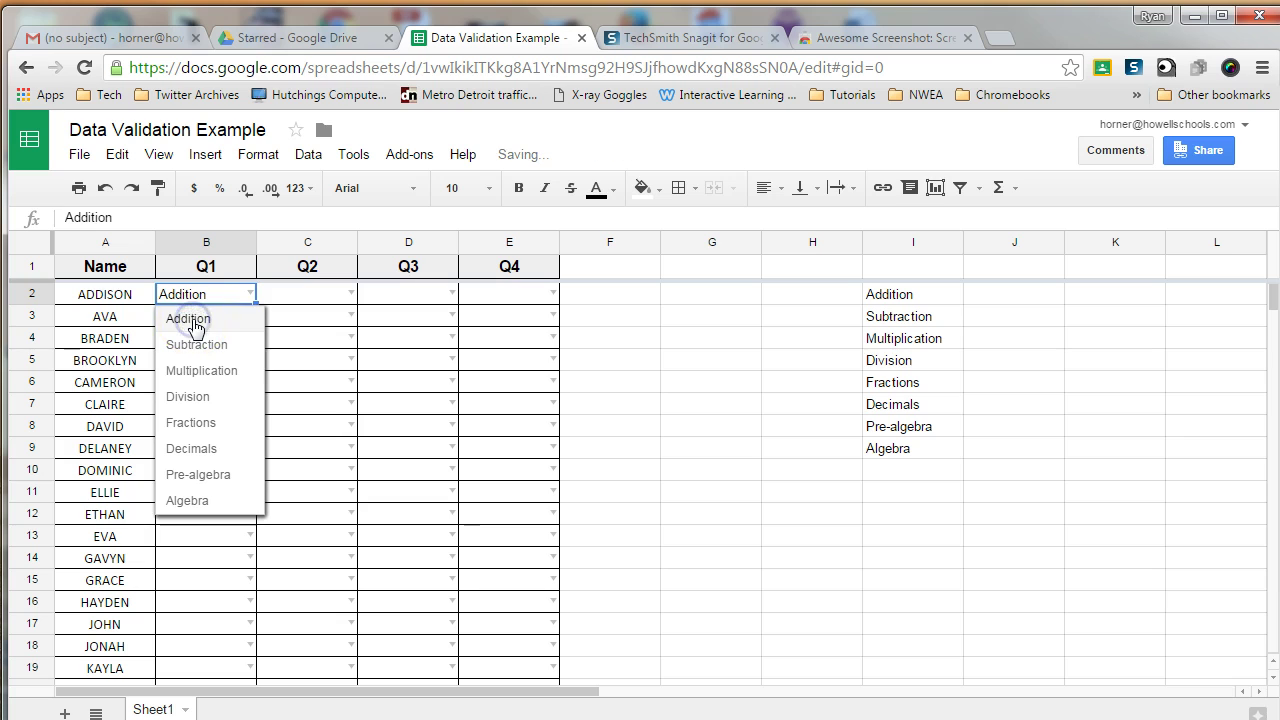
left_click(349, 293)
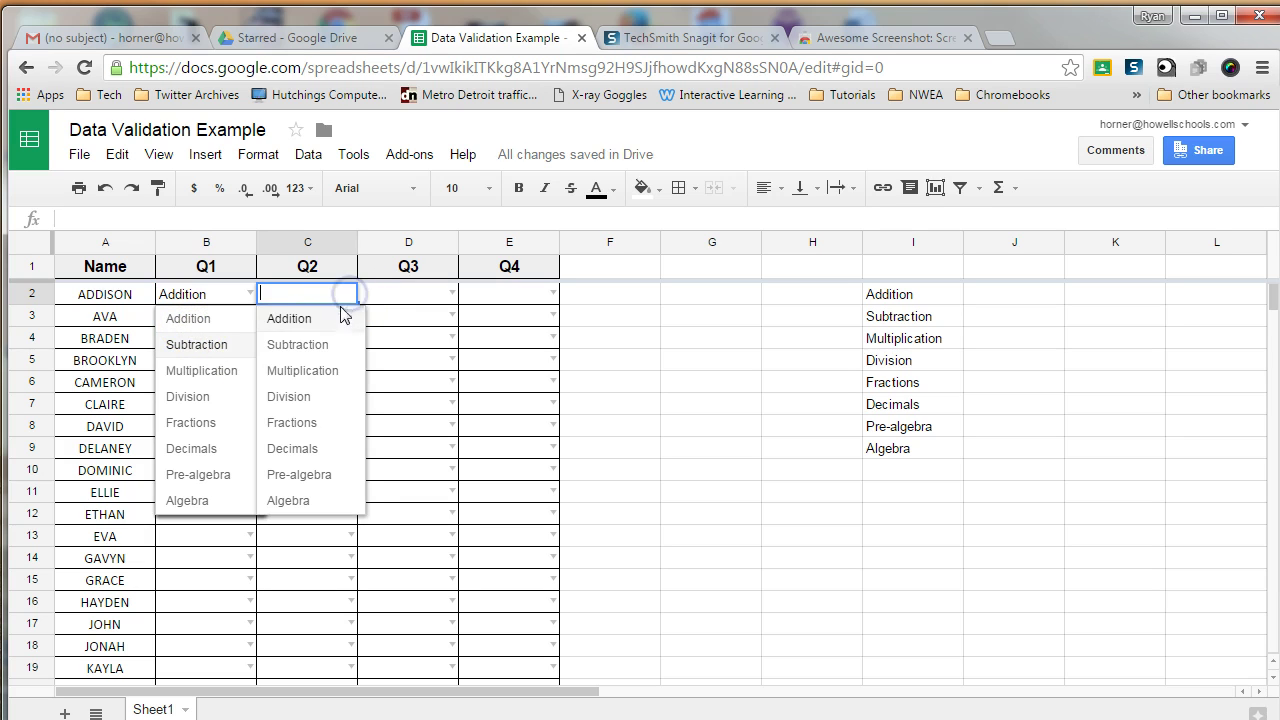
left_click(341, 345)
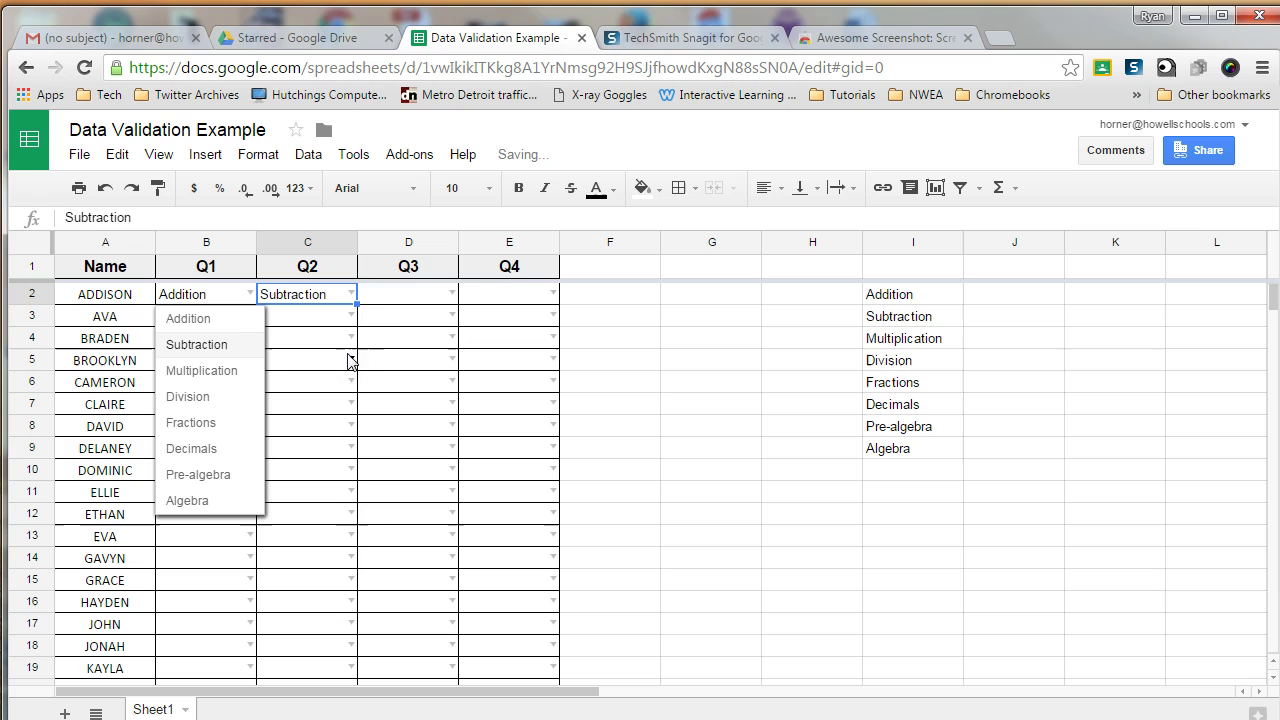
left_click(451, 293)
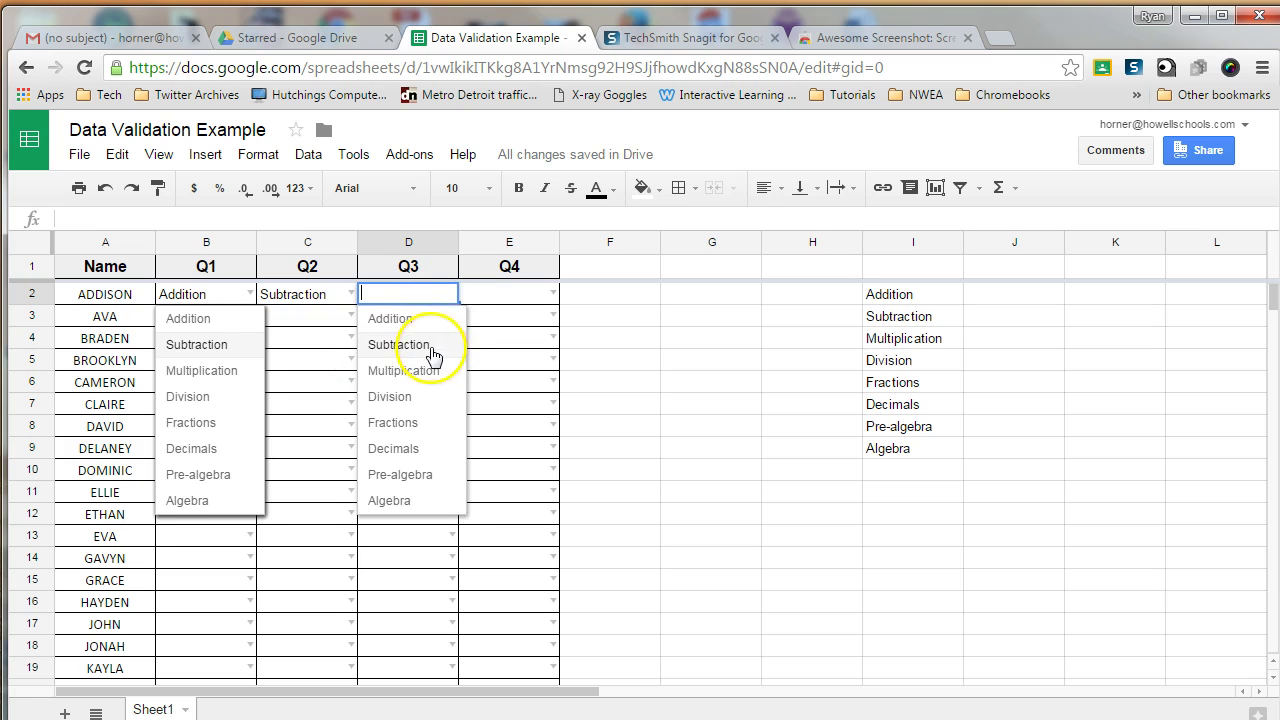
left_click(432, 345)
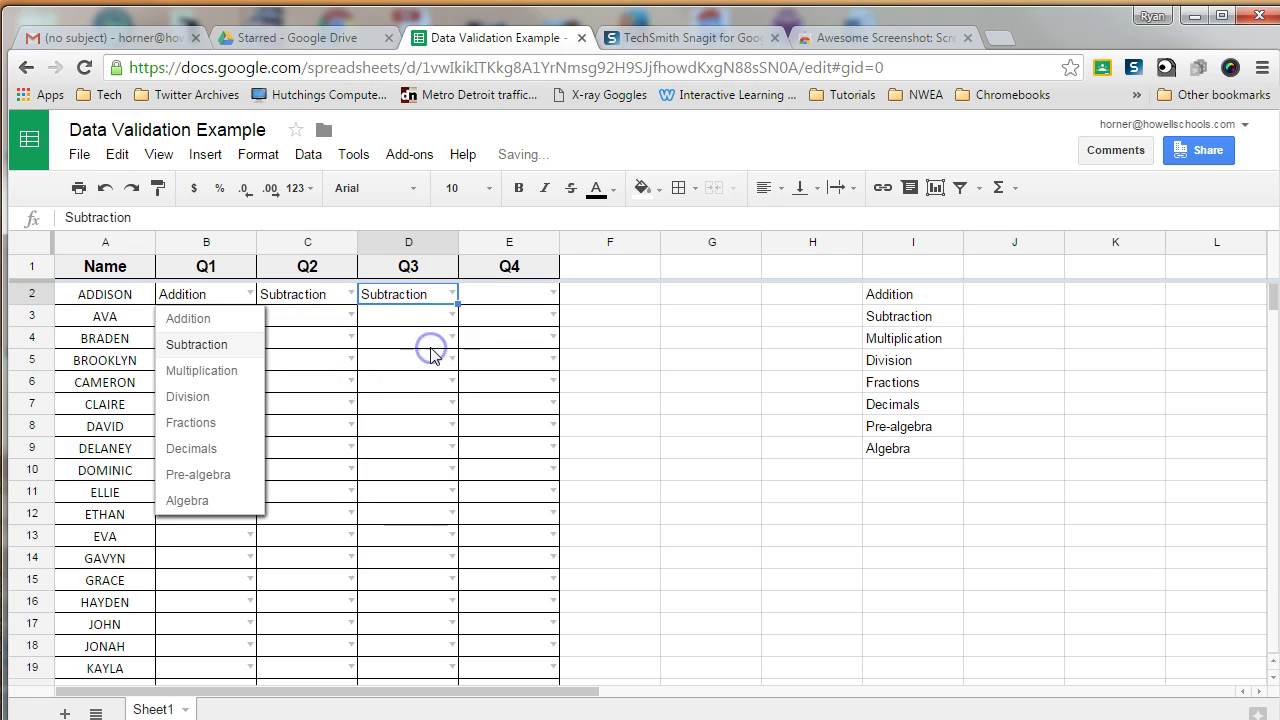
left_click(551, 294)
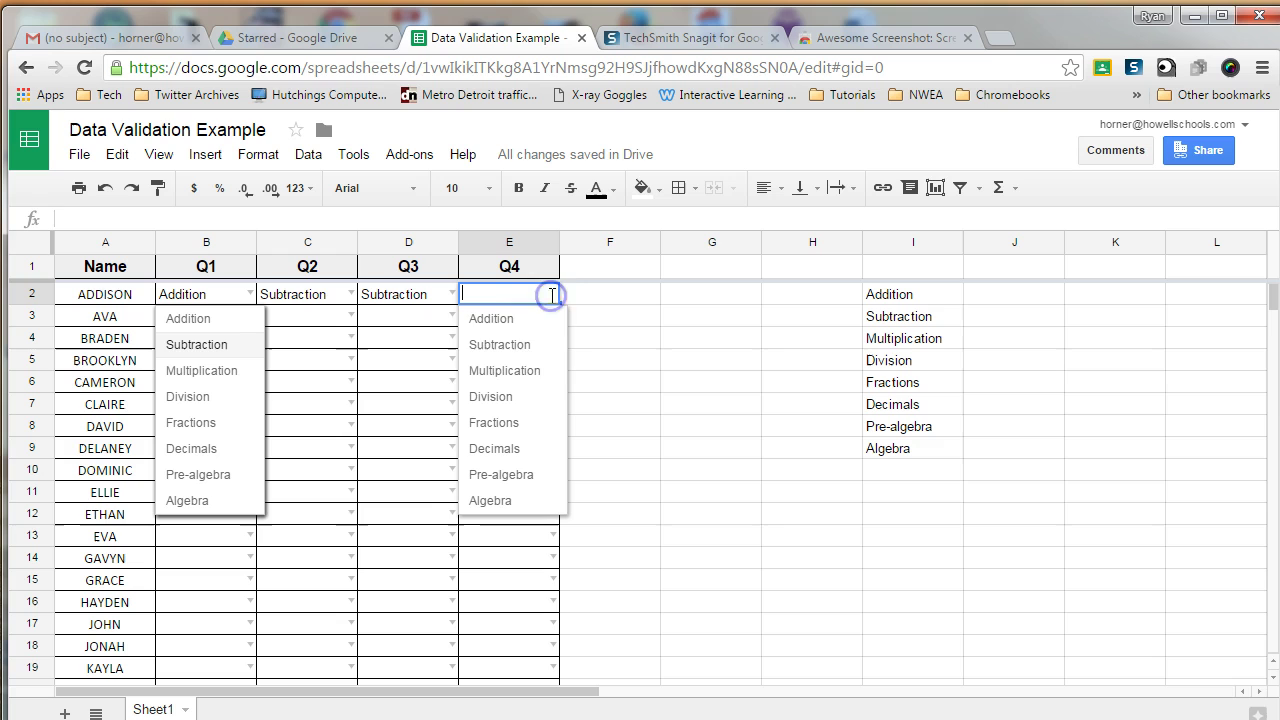
left_click(532, 372)
left_click(309, 363)
left_click(347, 316)
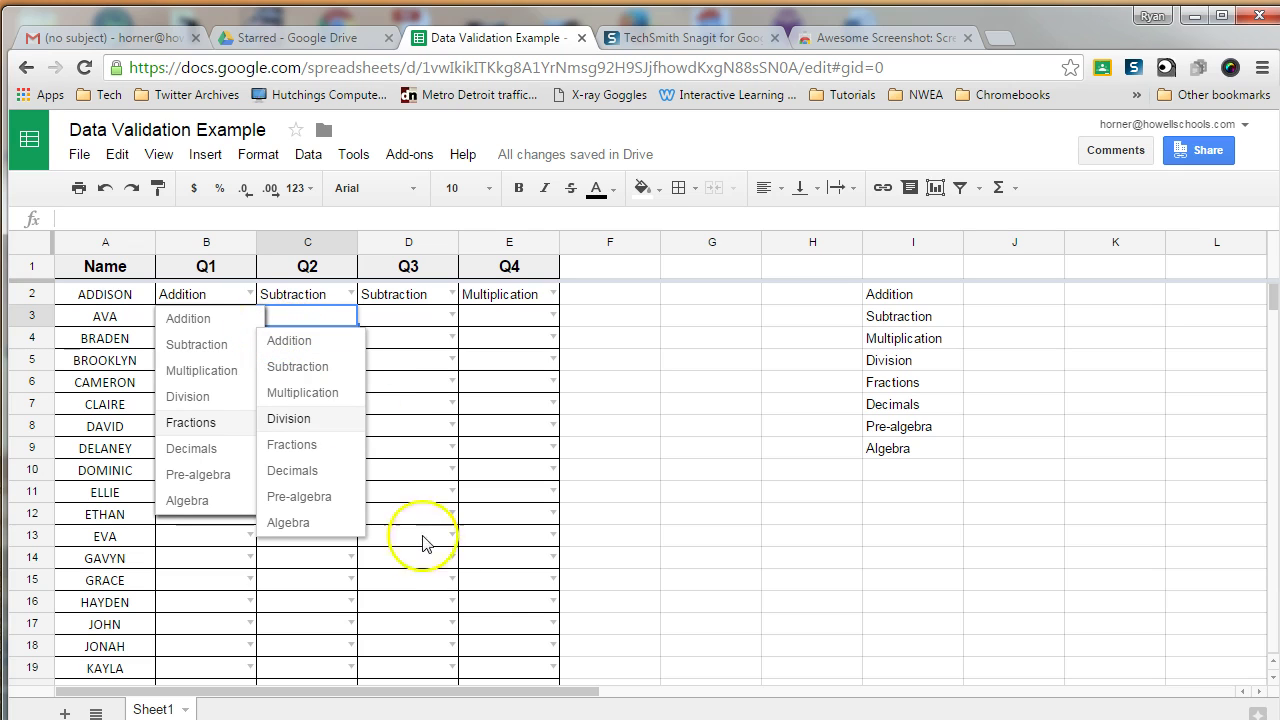
- Remove data validation from the Q1–Q4 range B2:E19
left_click_drag(541, 676, 203, 297)
right_click(287, 295)
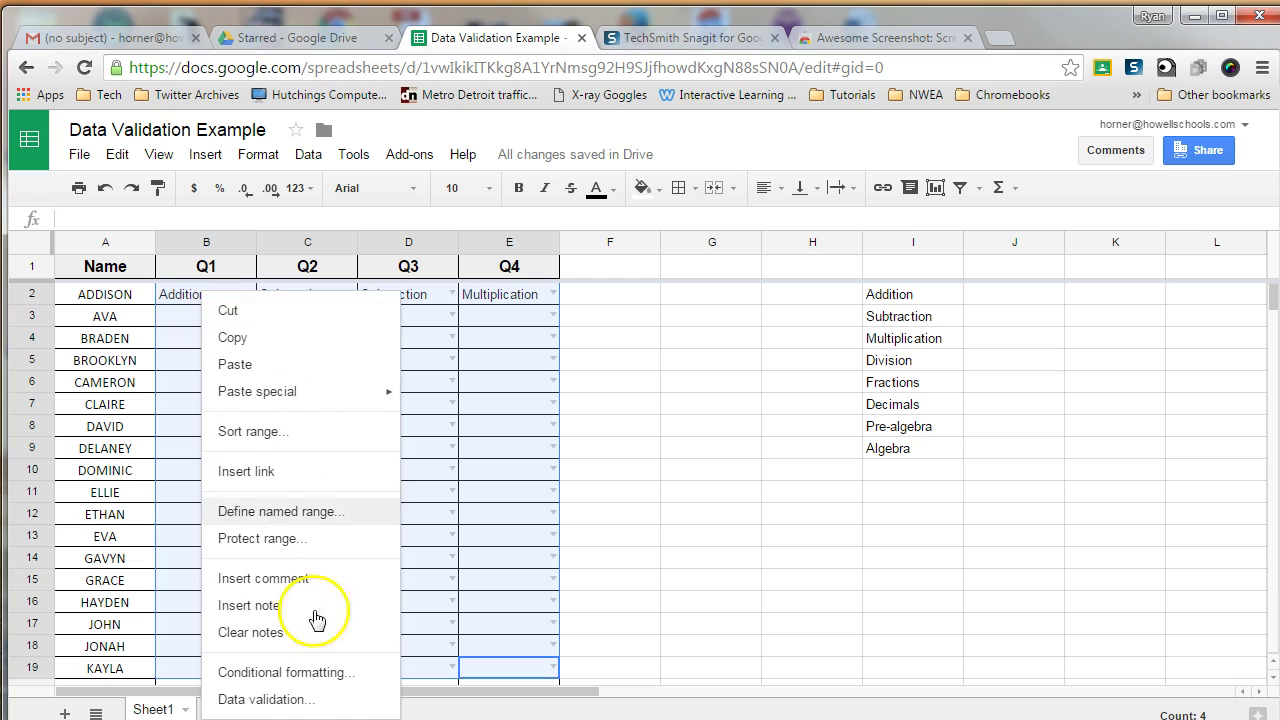
left_click(322, 696)
left_click(550, 558)
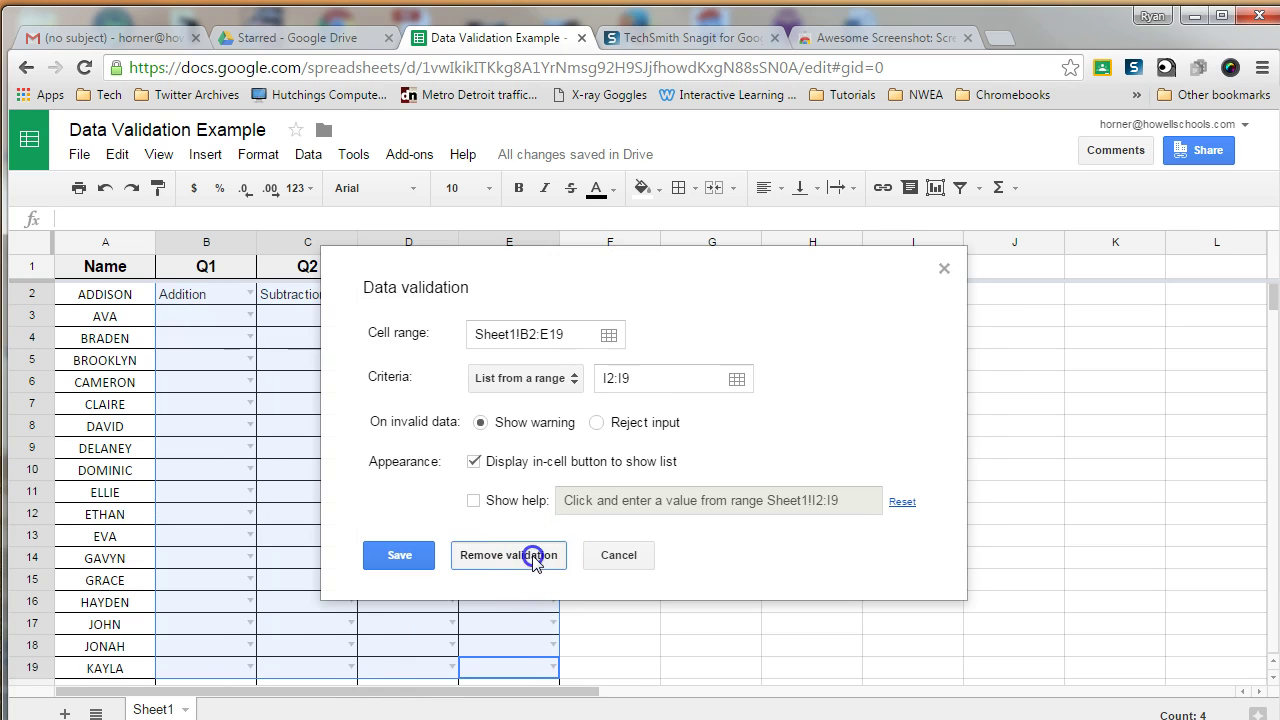
left_click(329, 336)
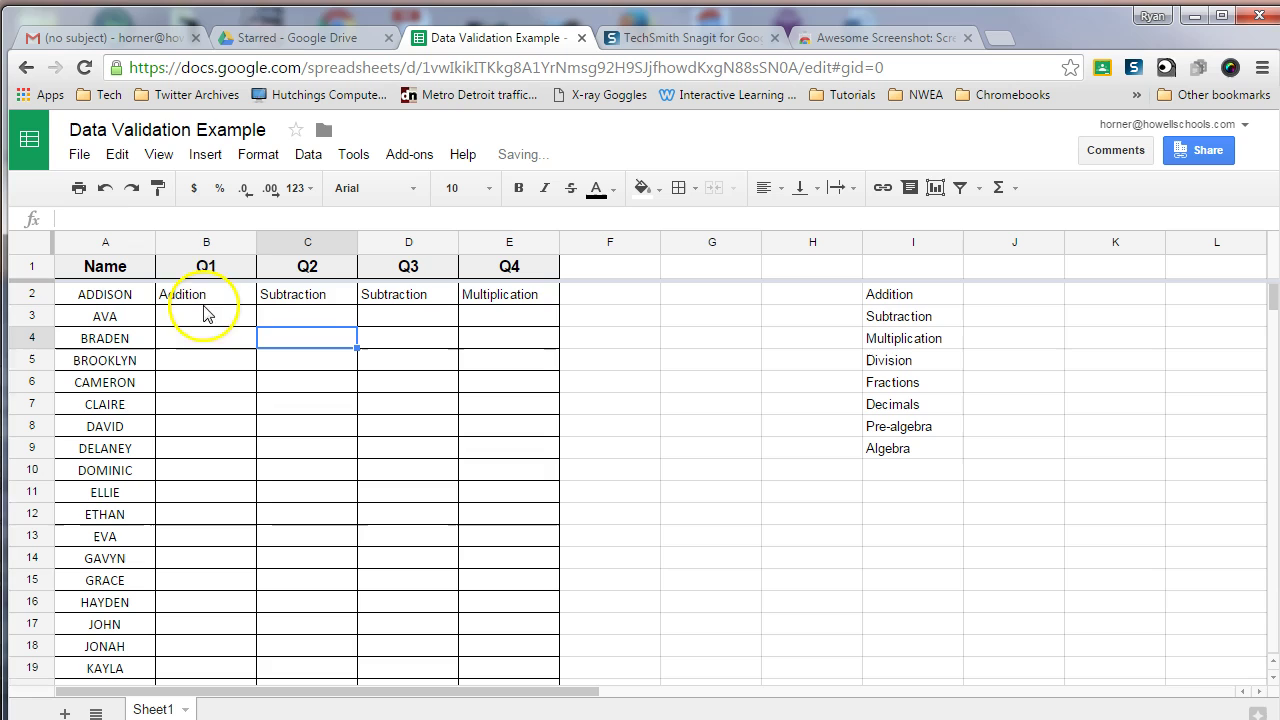
- Undo repeatedly to clear row 2's topic entries and the original drop-down setup
left_click_drag(206, 292, 478, 308)
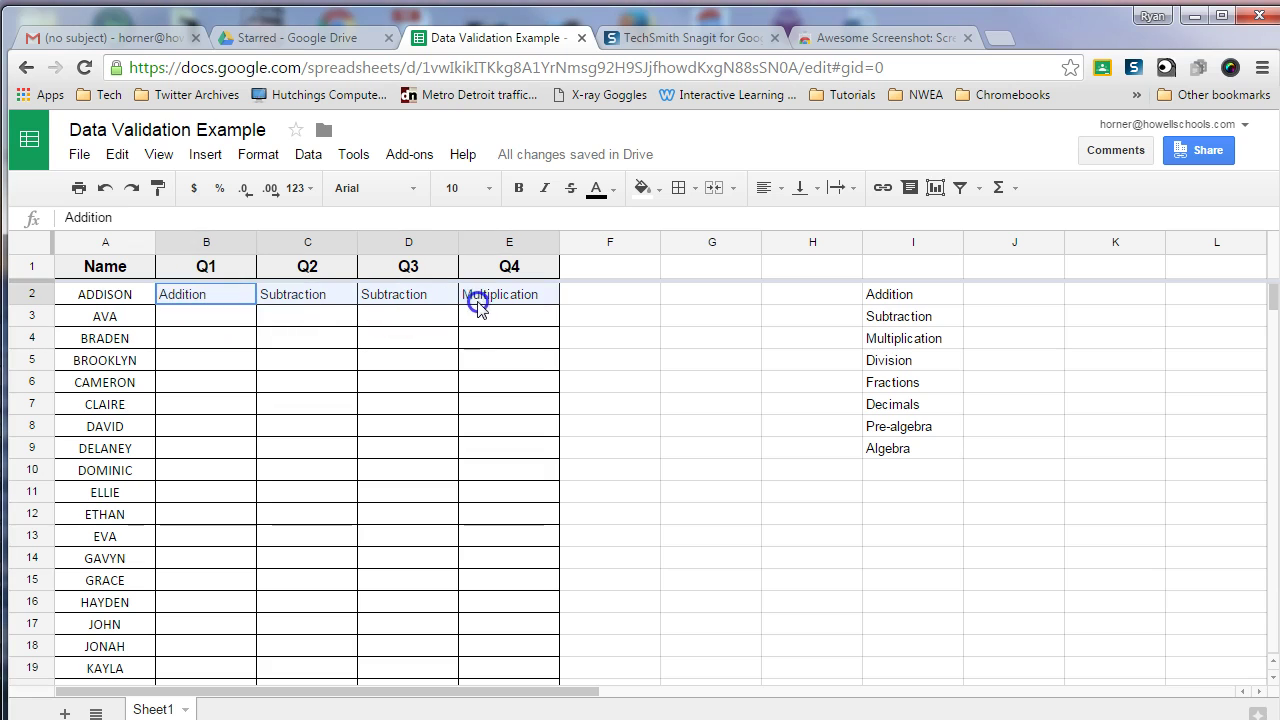
left_click(108, 190)
left_click(108, 190)
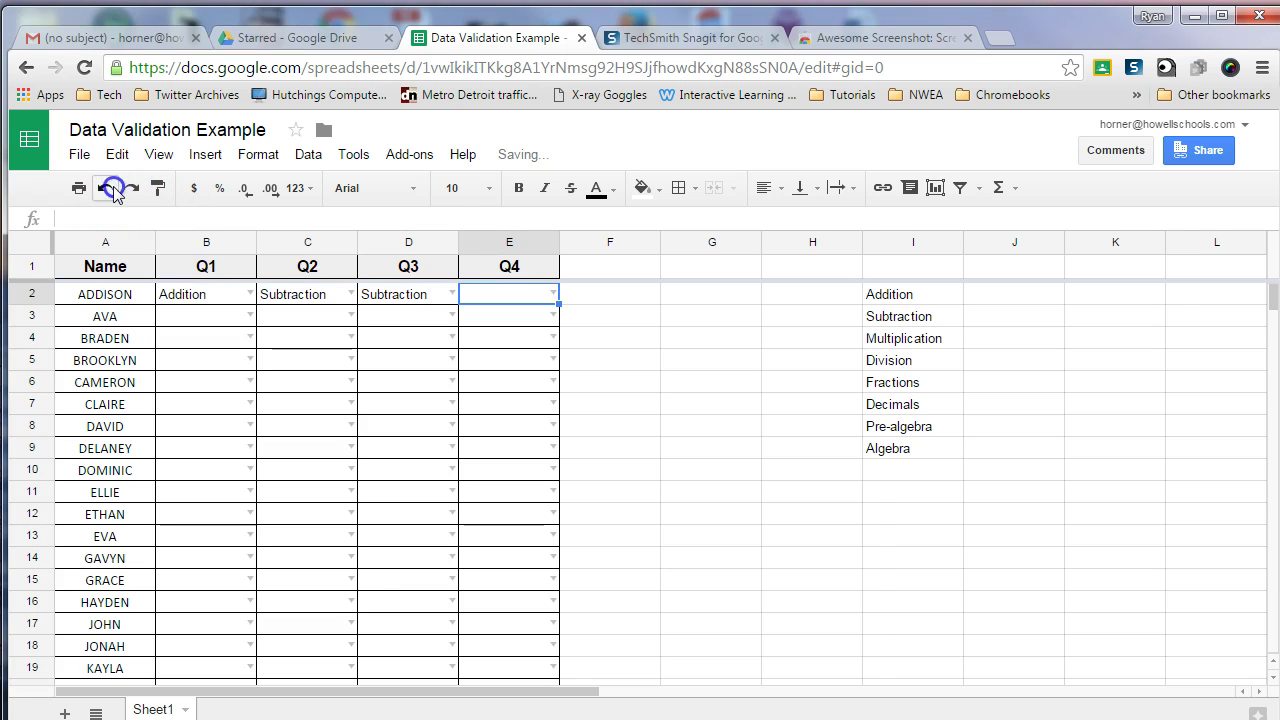
left_click(108, 190)
left_click(108, 190)
left_click(108, 190)
left_click(733, 560)
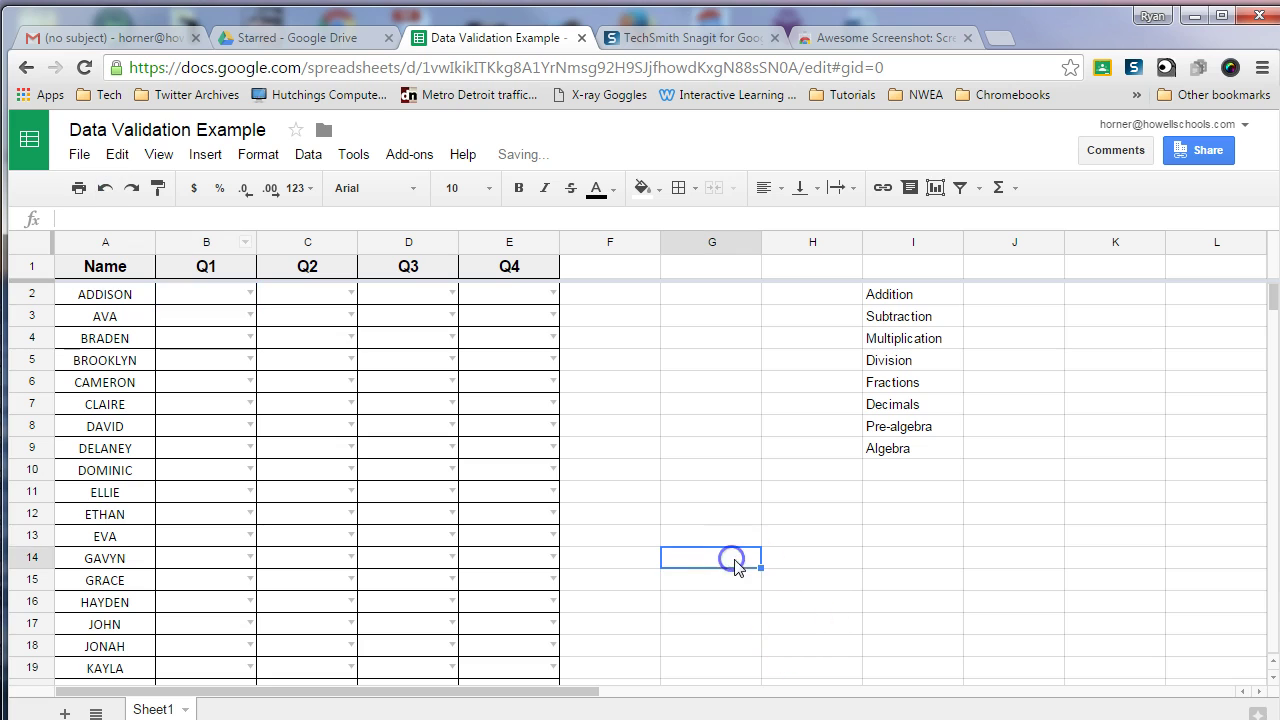
left_click(105, 188)
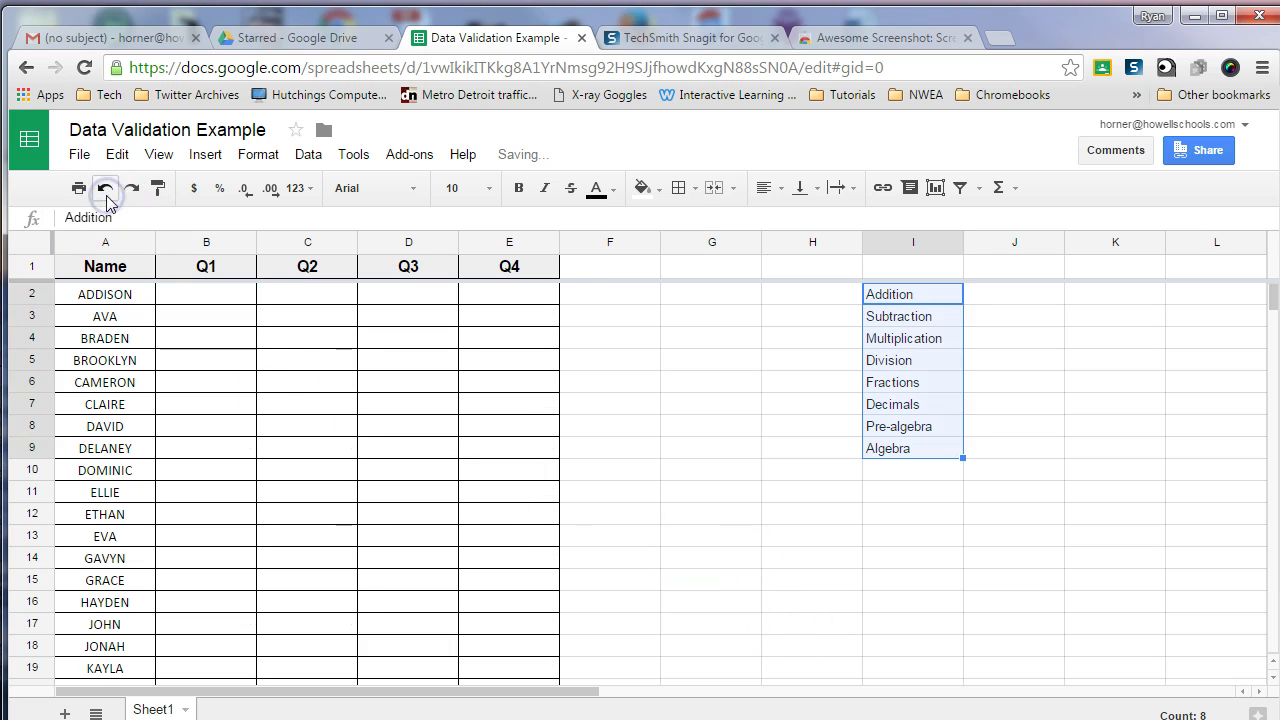
left_click(716, 500)
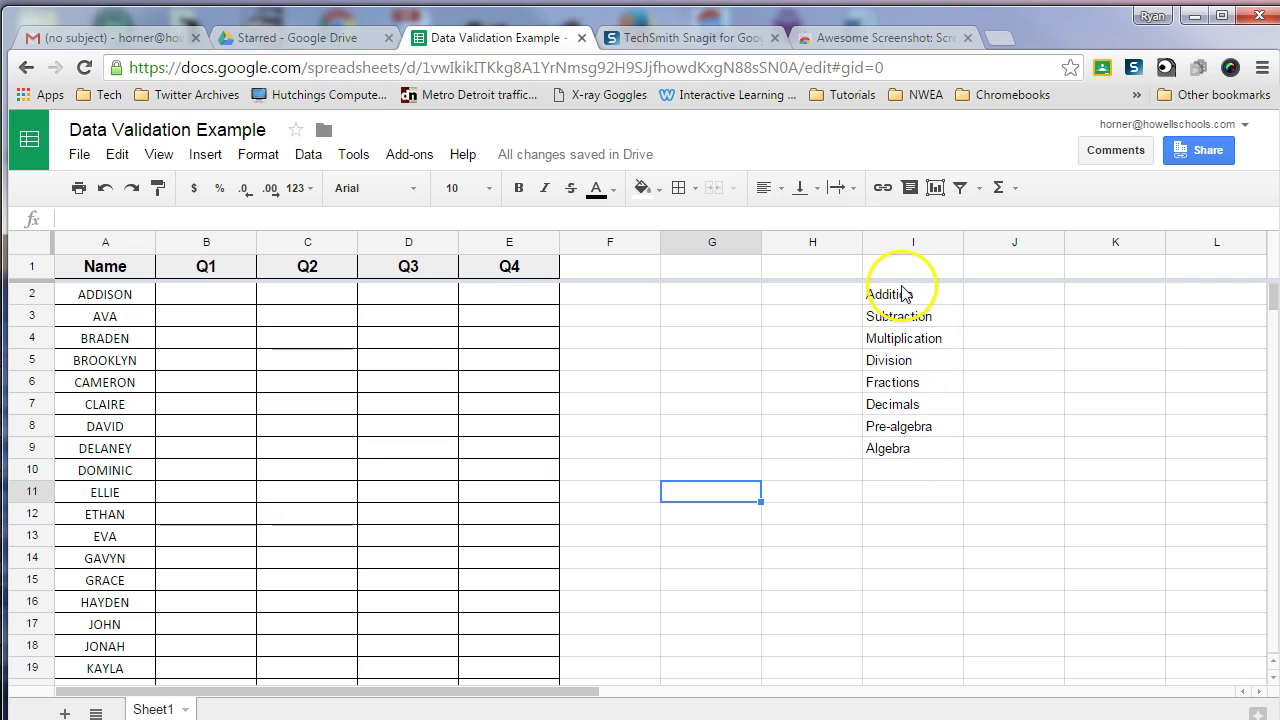
left_click_drag(907, 297, 931, 454)
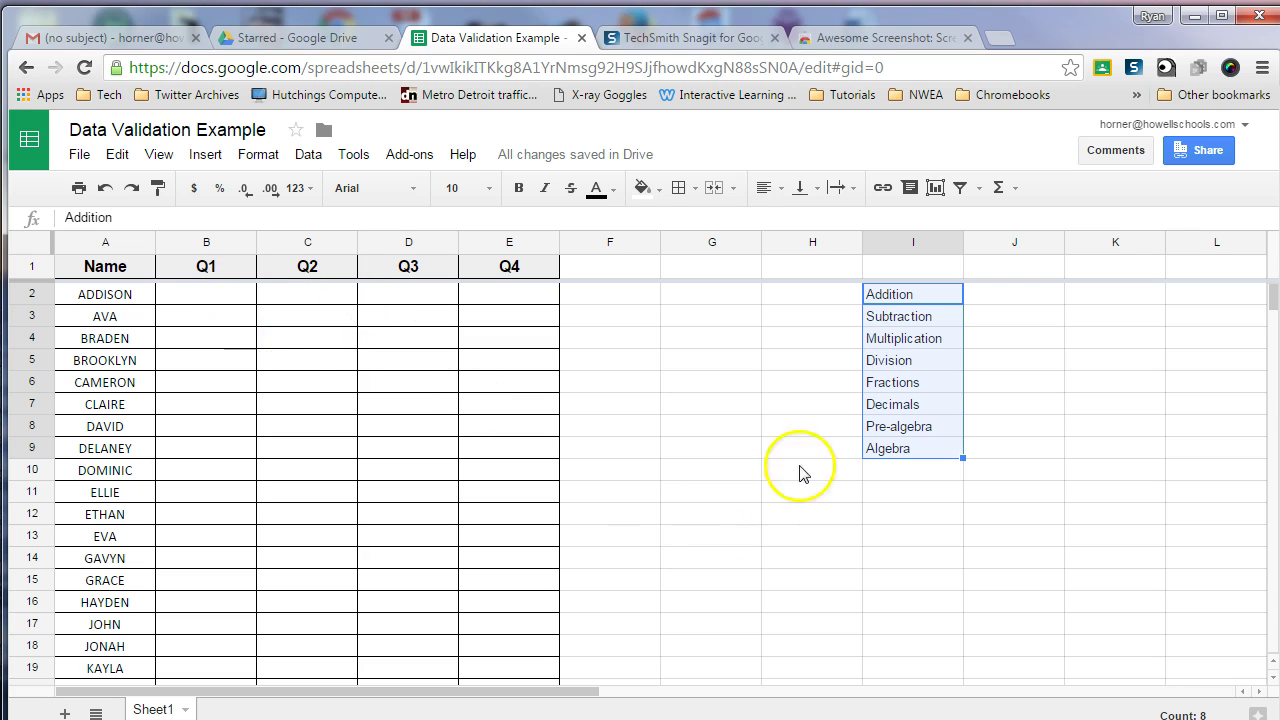
left_click(812, 428)
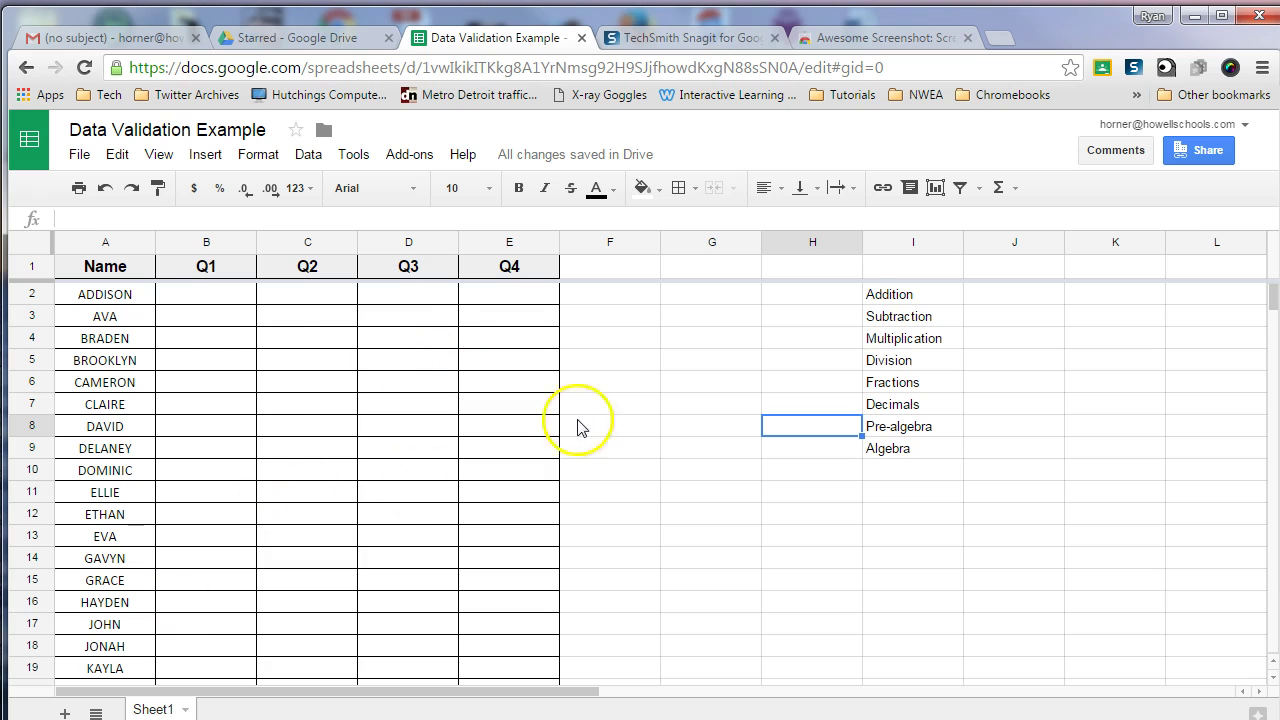
- Copy the eight-topic list in I2:I9
left_click_drag(918, 294, 931, 443)
right_click(928, 437)
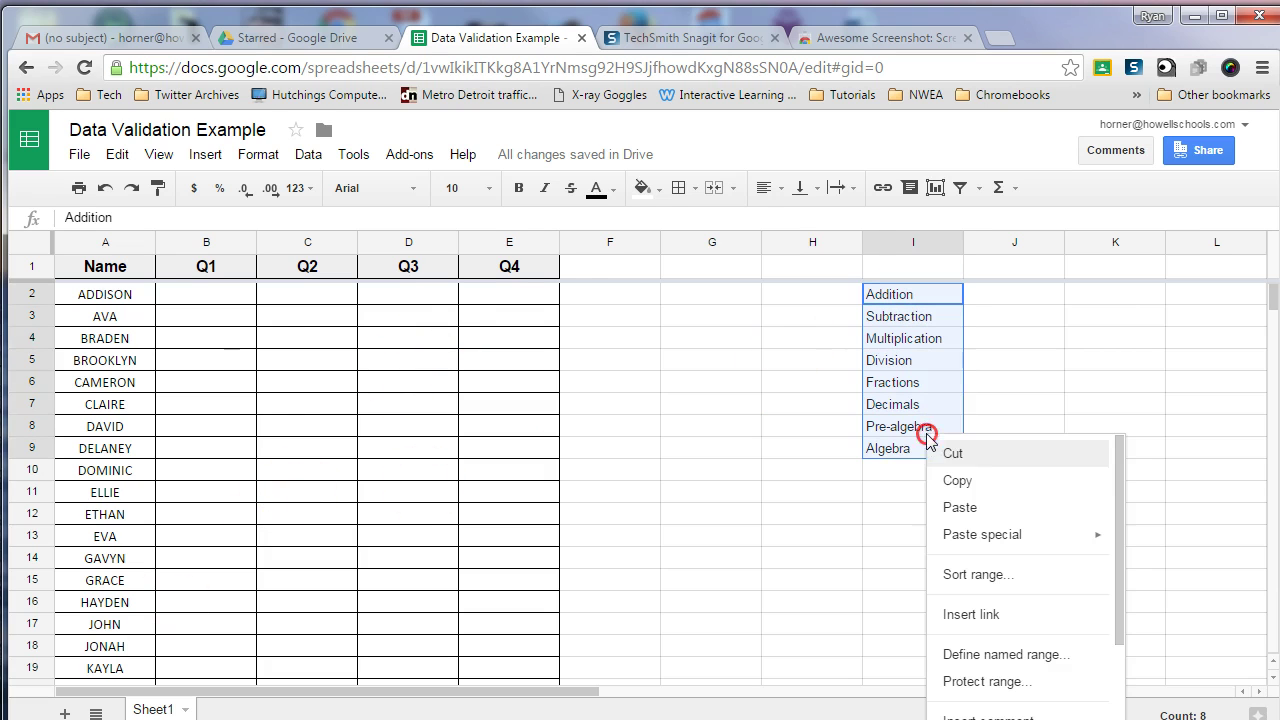
left_click(955, 481)
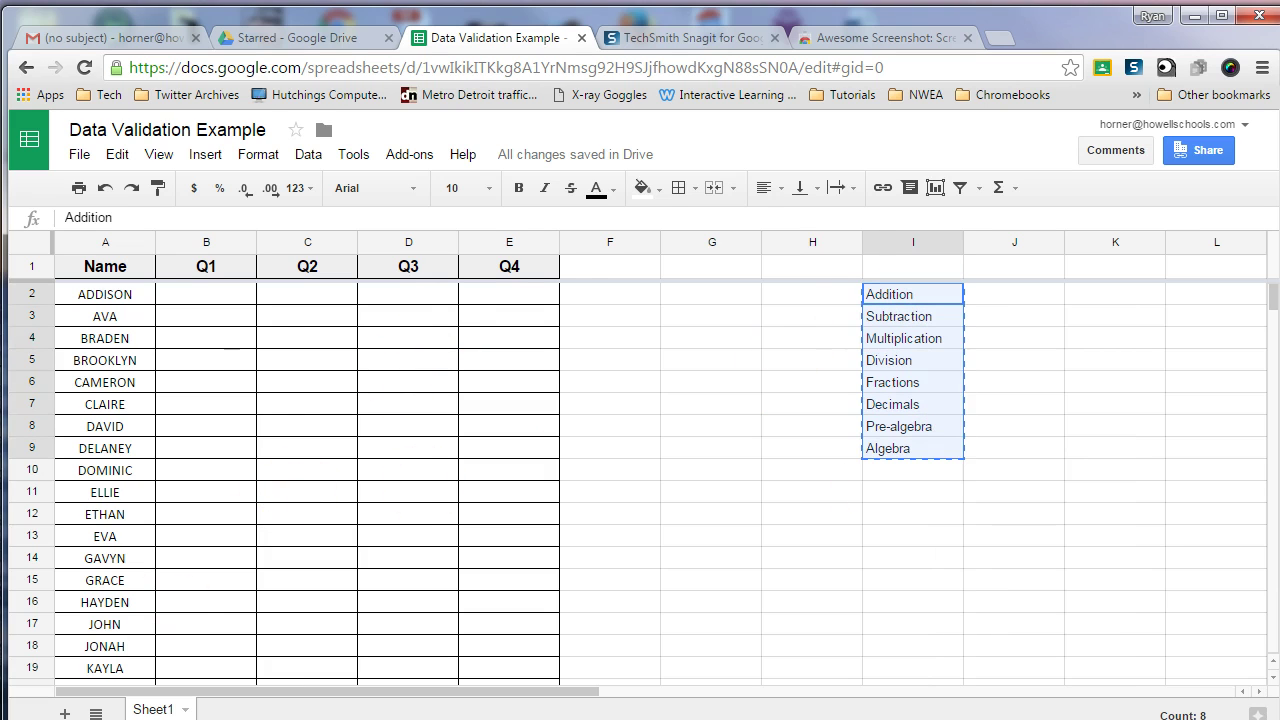
- Add Sheet2, paste the topics into G1:G8, and return to Sheet1
left_click(68, 713)
left_click(722, 272)
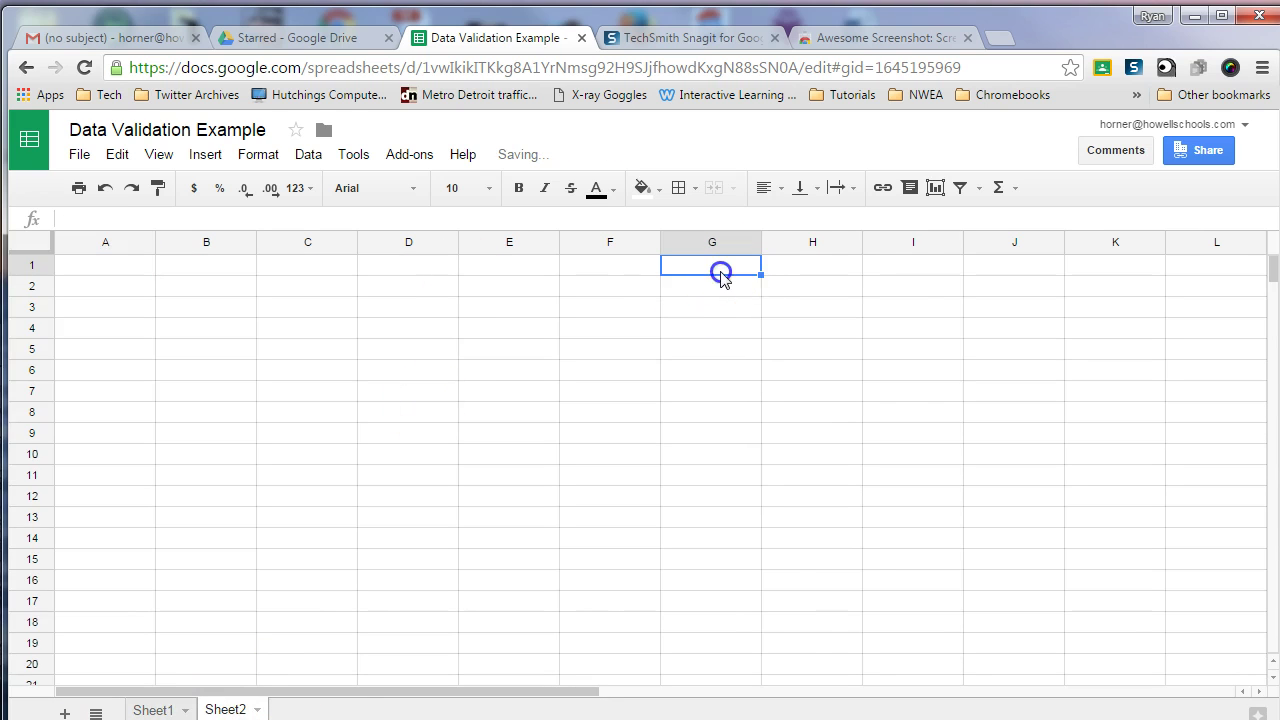
right_click(722, 272)
left_click(760, 343)
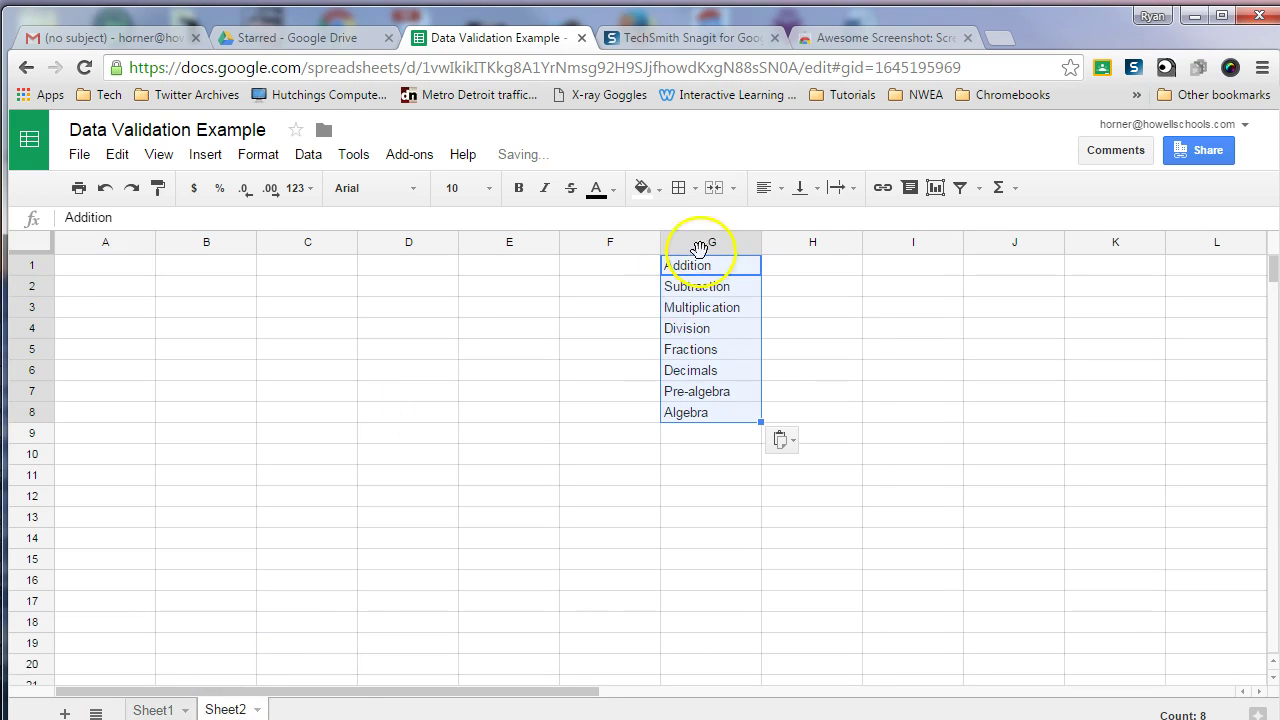
left_click(153, 711)
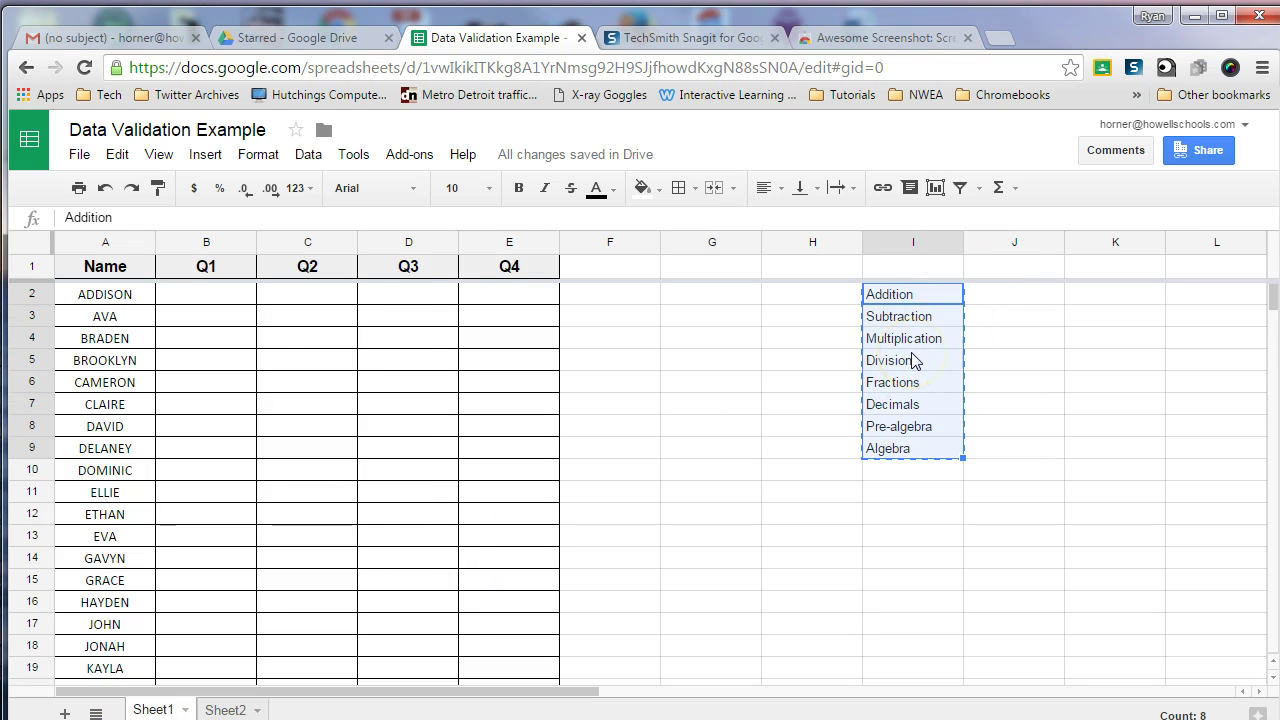
left_click(613, 384)
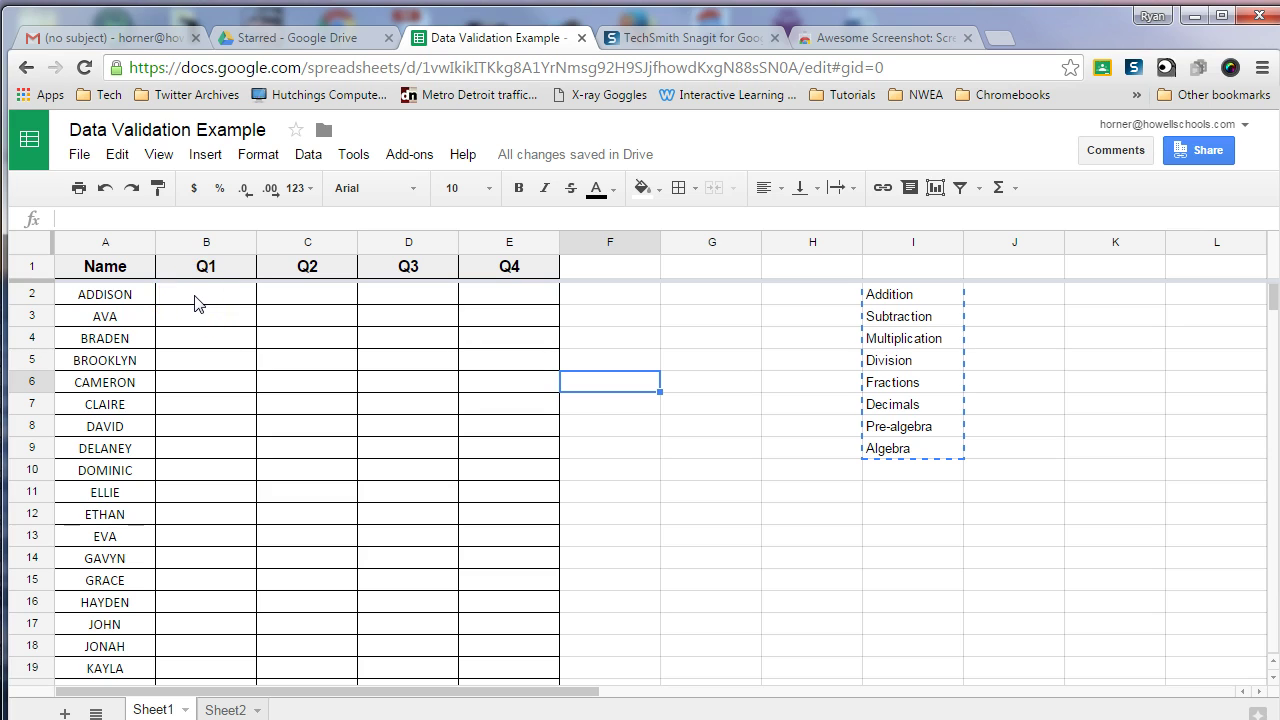
- Select all Q1–Q4 cells from B2 to E19
left_click_drag(195, 300, 517, 666)
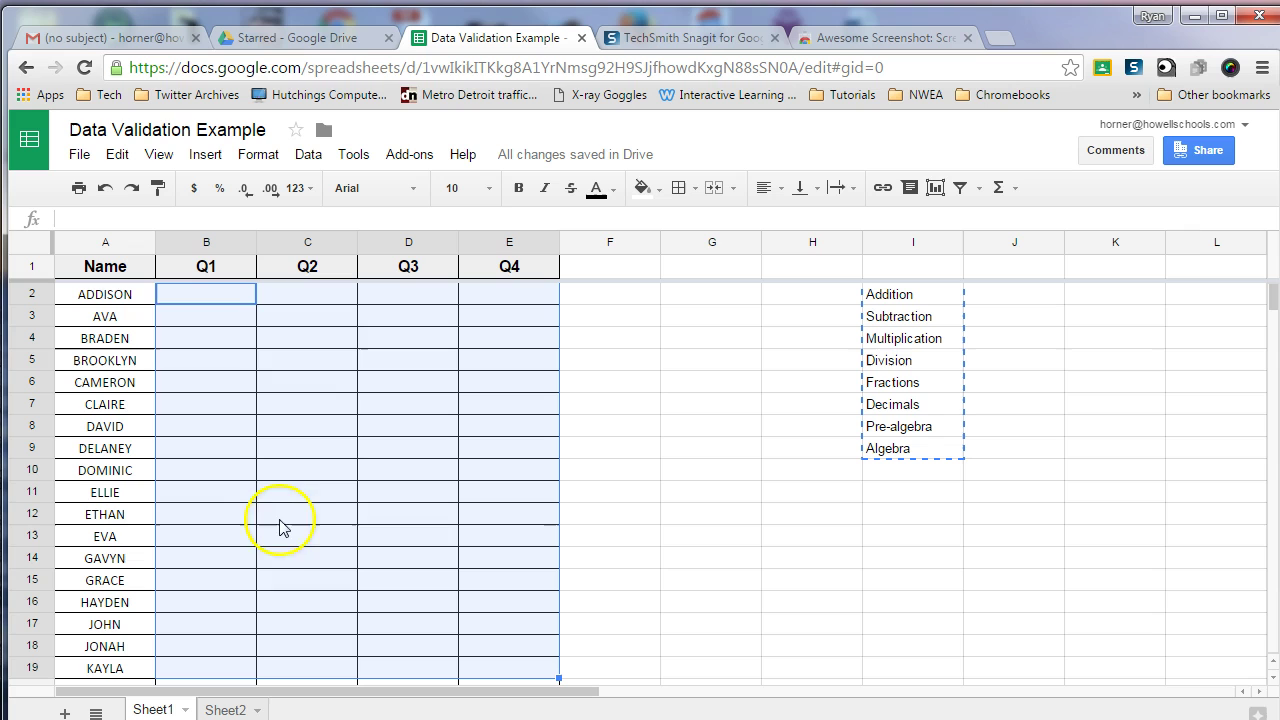
right_click(316, 407)
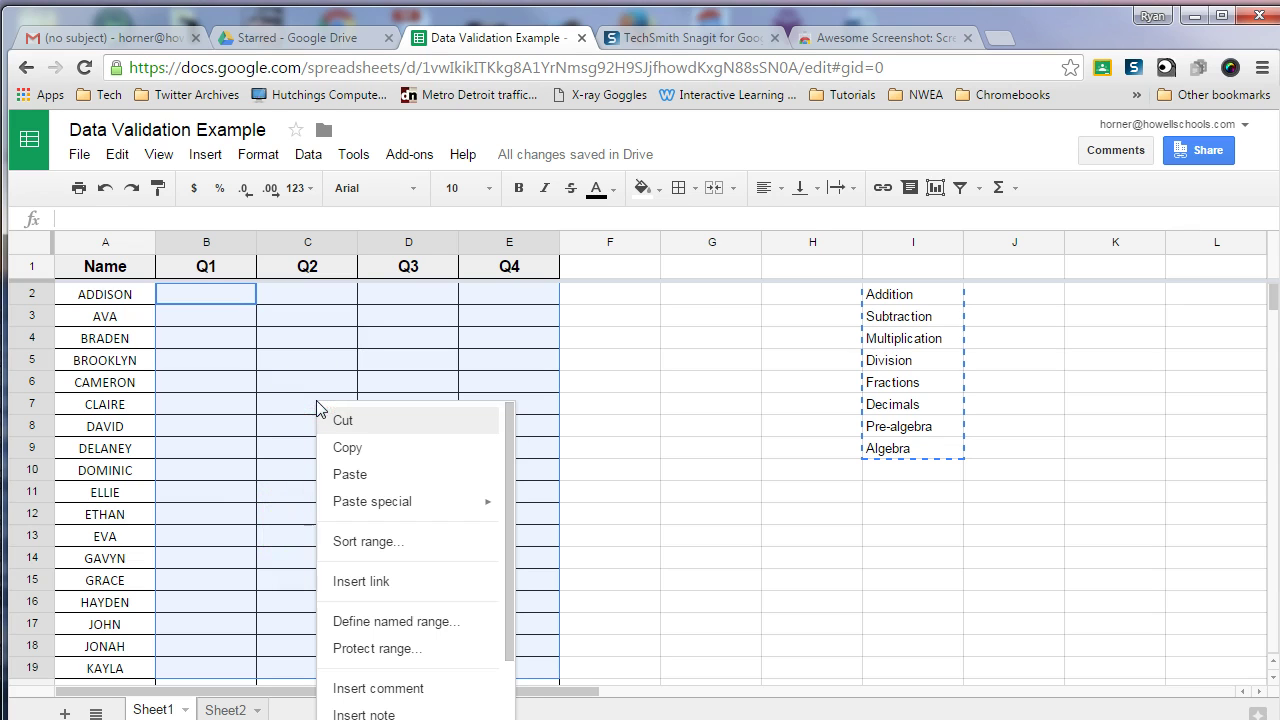
scroll(395, 565, "down", 2)
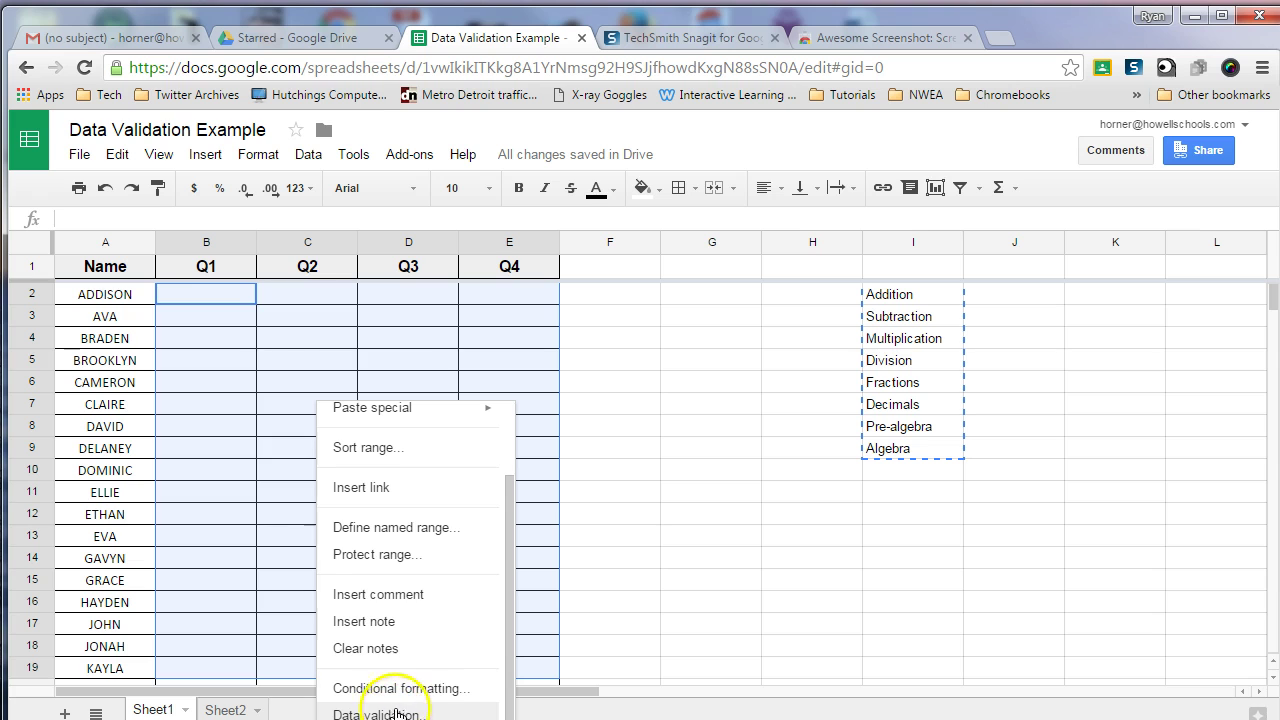
right_click(323, 300)
left_click_drag(214, 290, 523, 663)
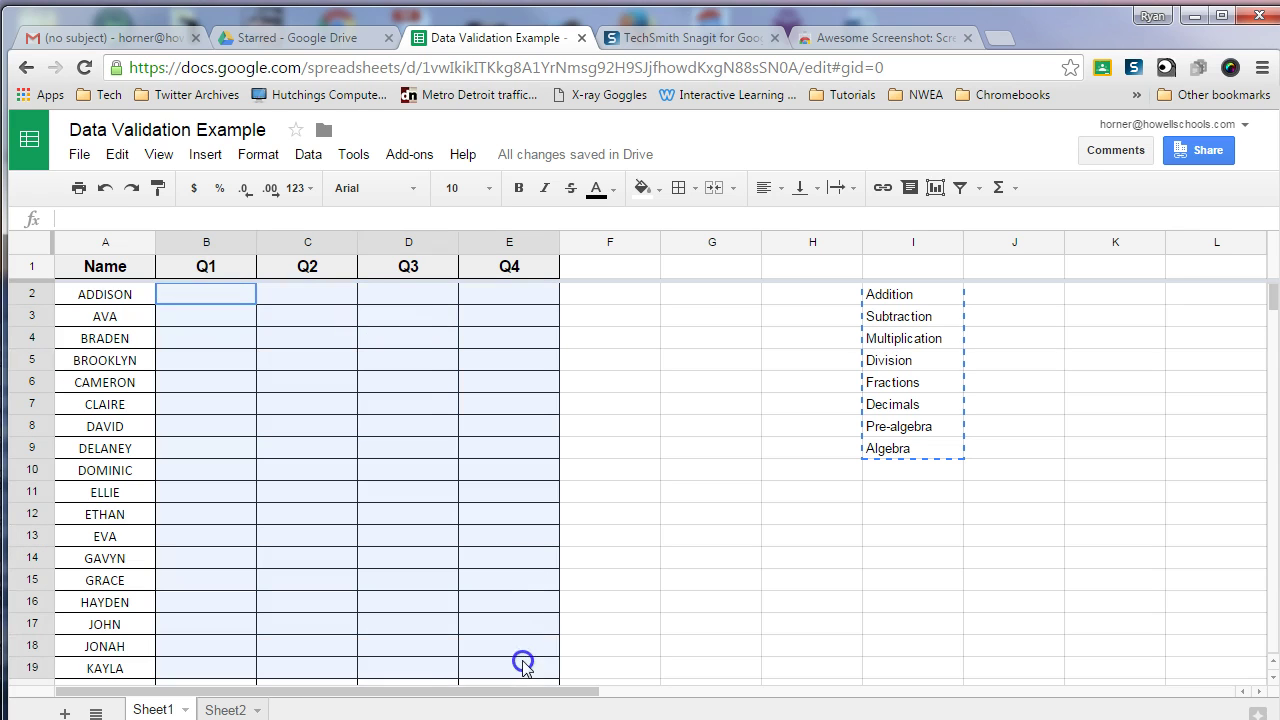
right_click(303, 297)
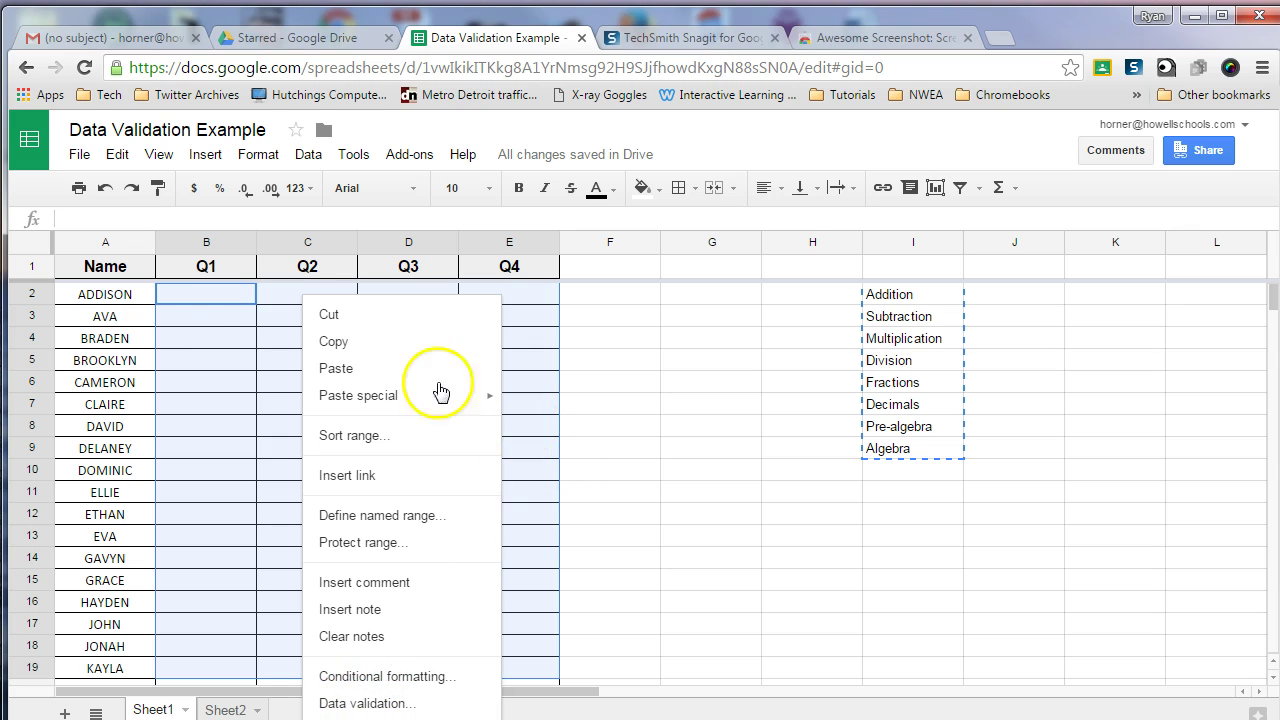
left_click(191, 295)
left_click_drag(191, 295, 509, 665)
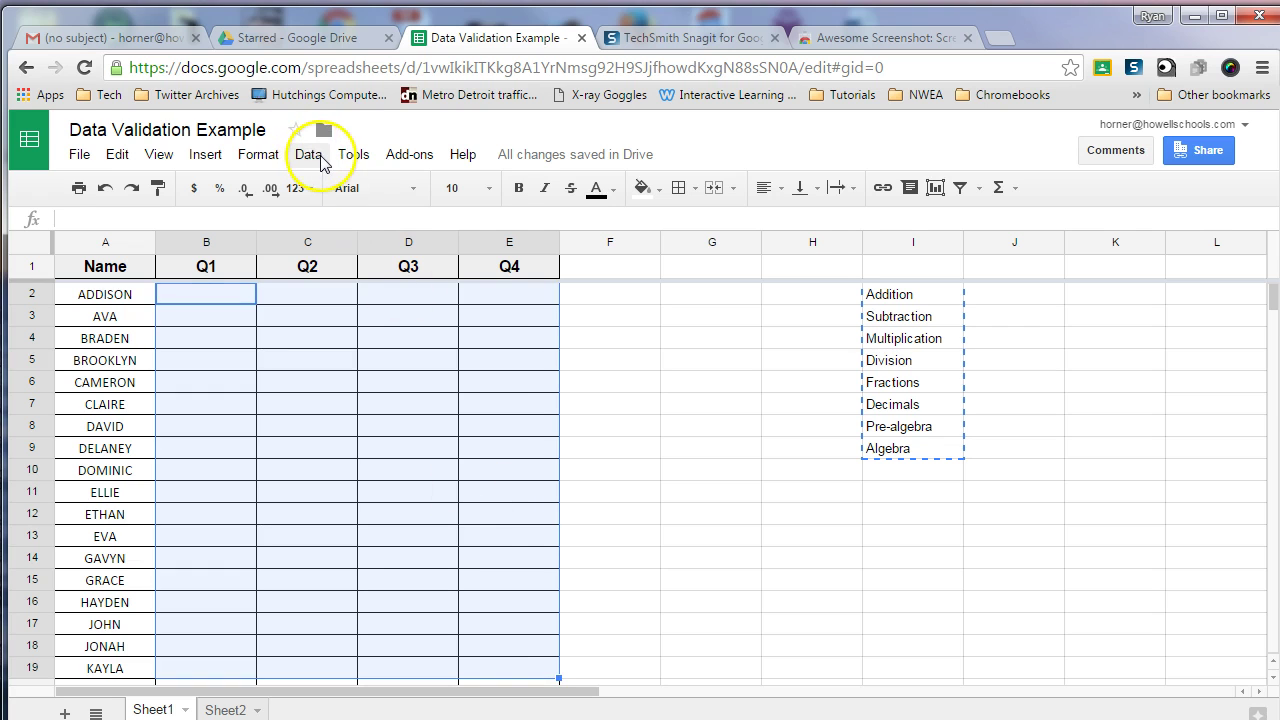
- Open Data validation for B2:E19 from the Data menu
left_click(309, 155)
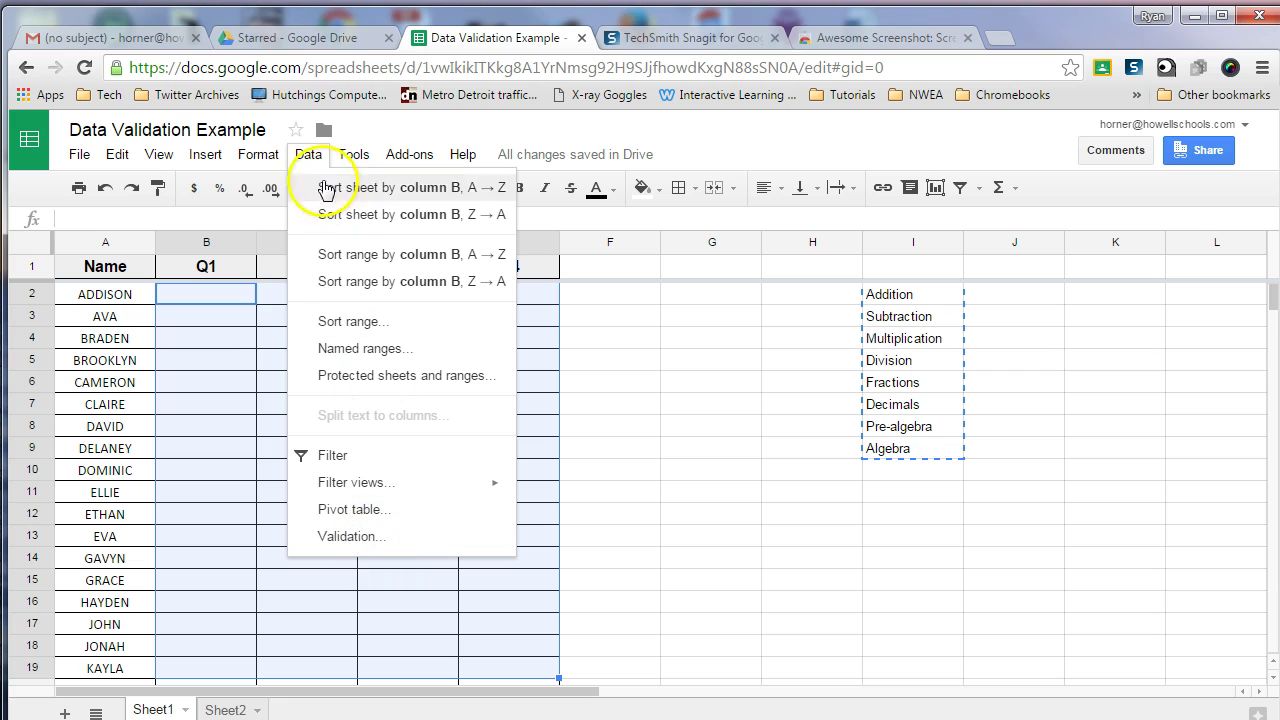
left_click(305, 153)
left_click(304, 154)
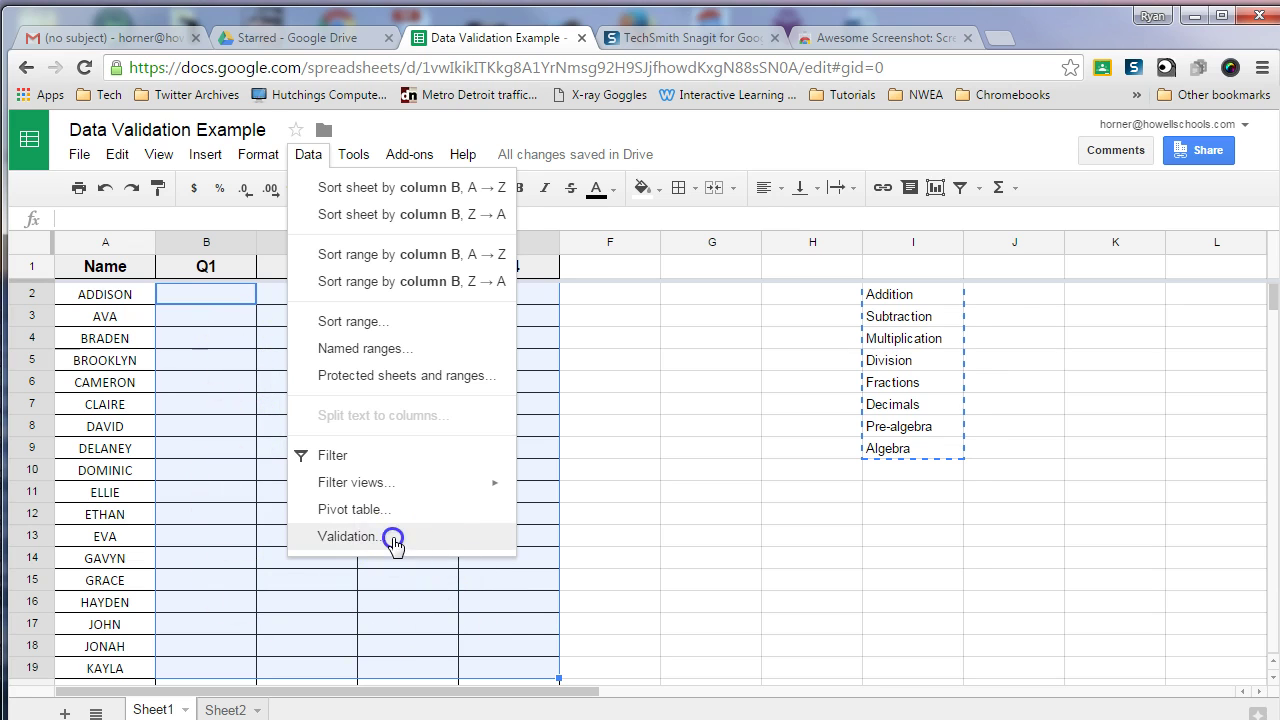
left_click(425, 545)
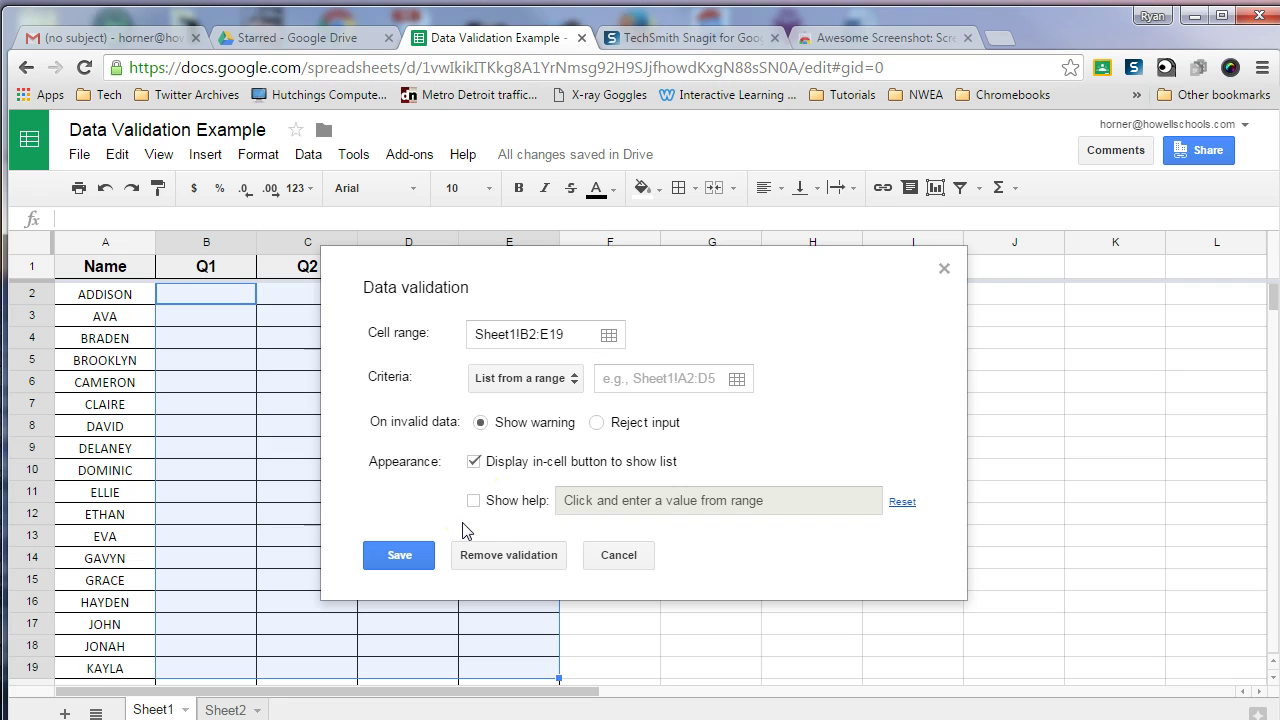
- Keep 'List from a range' as the criteria and open the source-range picker
left_click(515, 380)
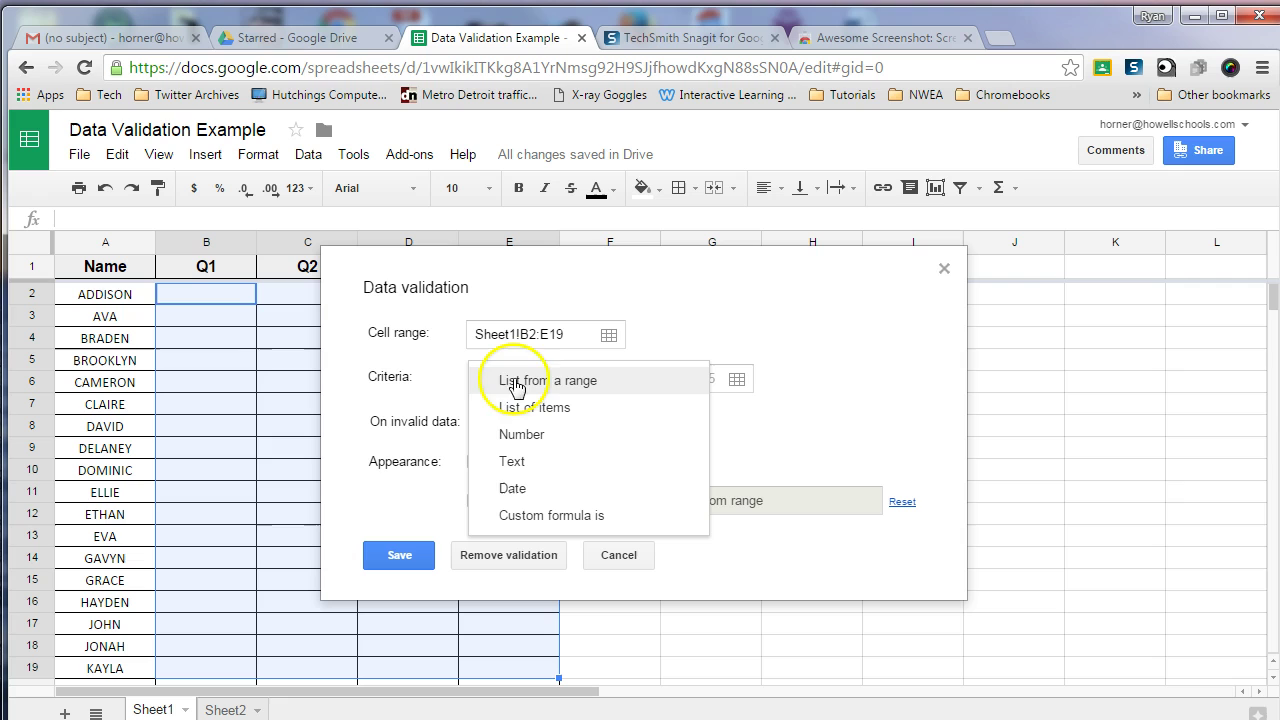
left_click(565, 380)
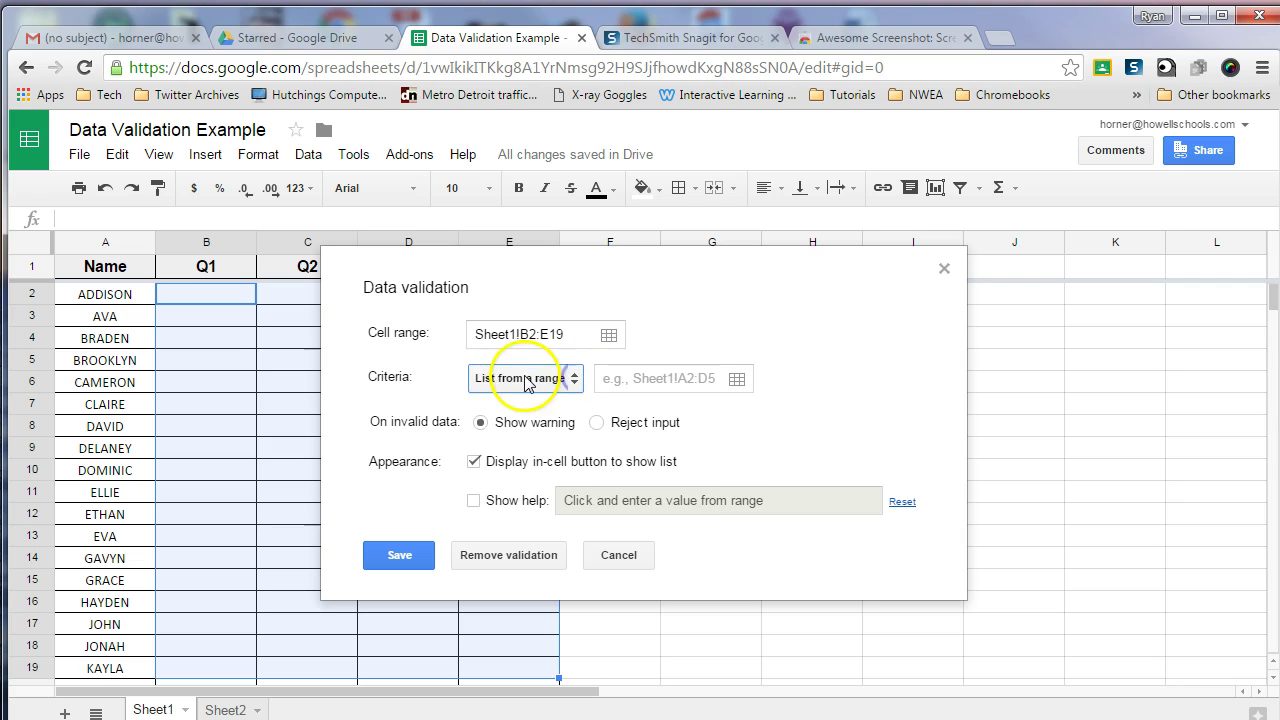
left_click(738, 380)
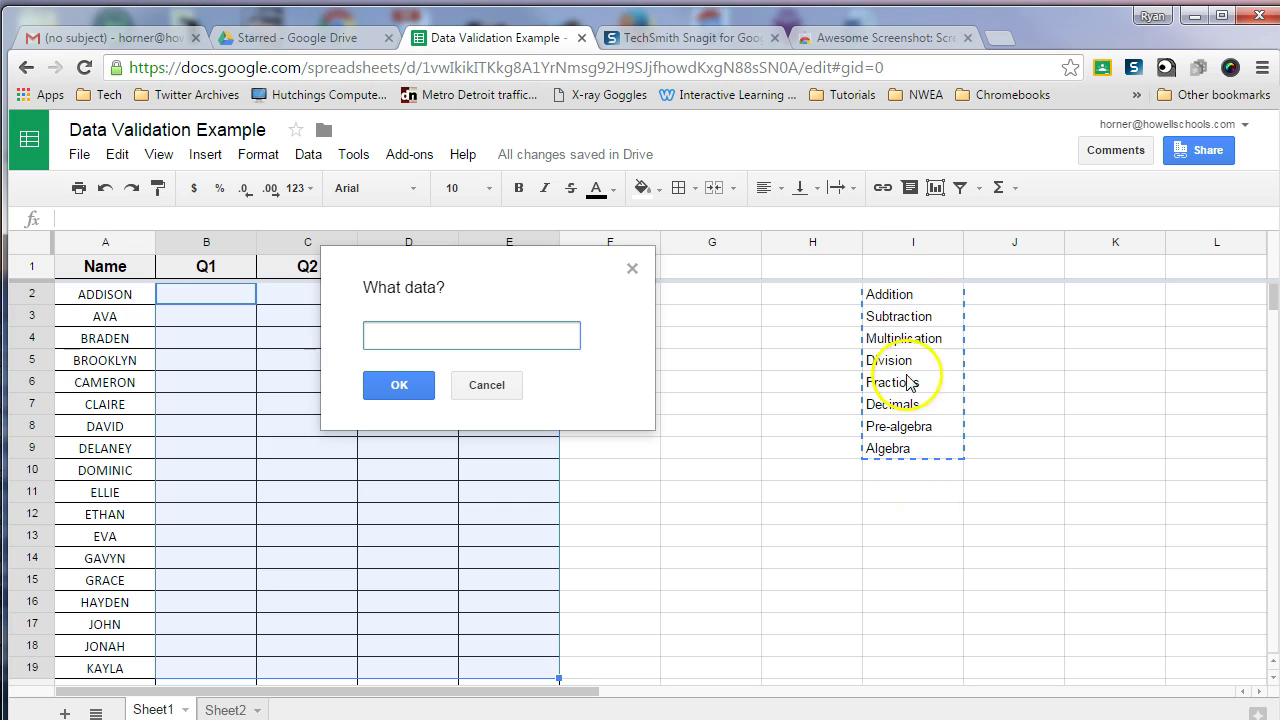
- Select I2:I9 as the list source, confirm it, and save the validation for B2:E19
left_click(907, 296)
left_click_drag(907, 296, 929, 448)
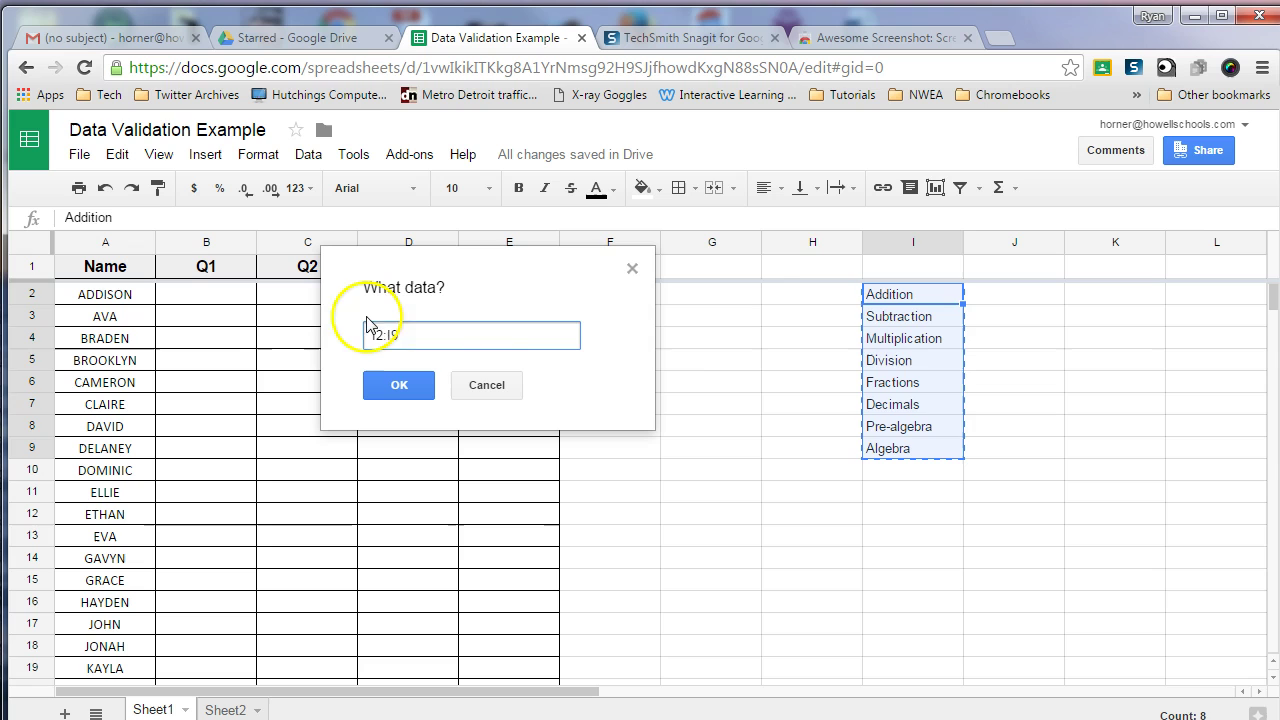
left_click(812, 316)
left_click_drag(895, 297, 909, 450)
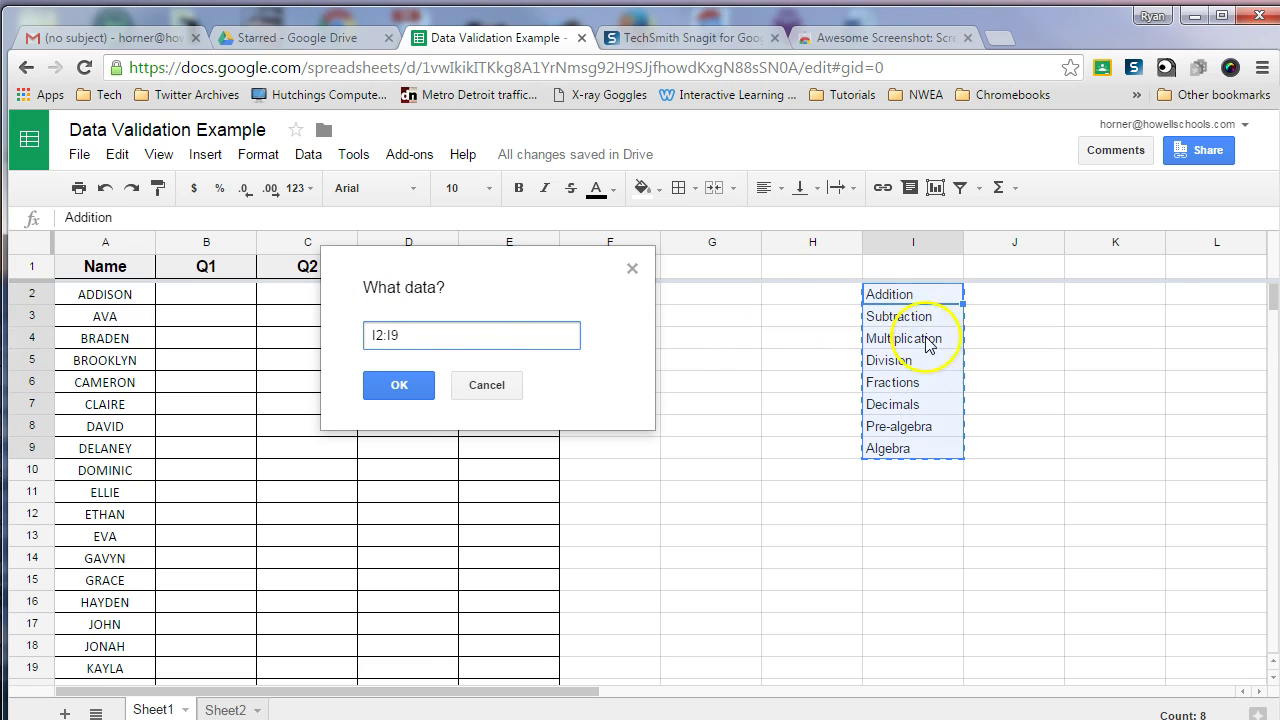
left_click(400, 386)
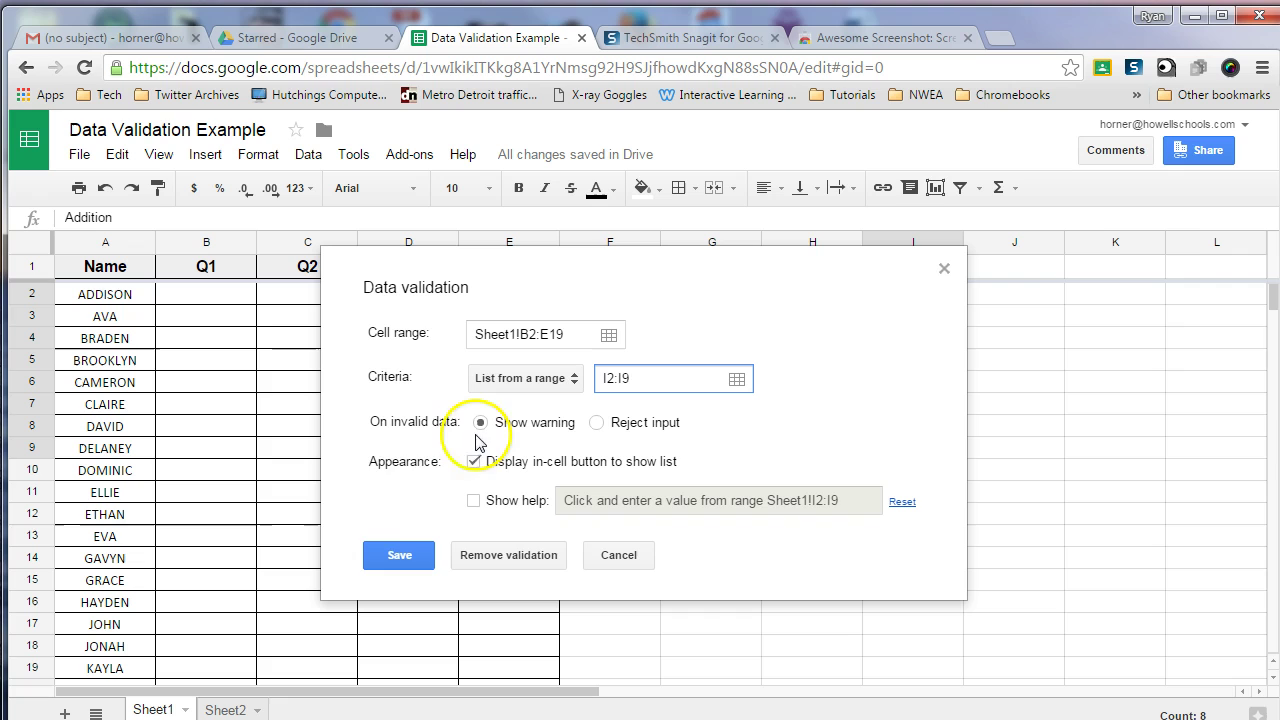
left_click(395, 562)
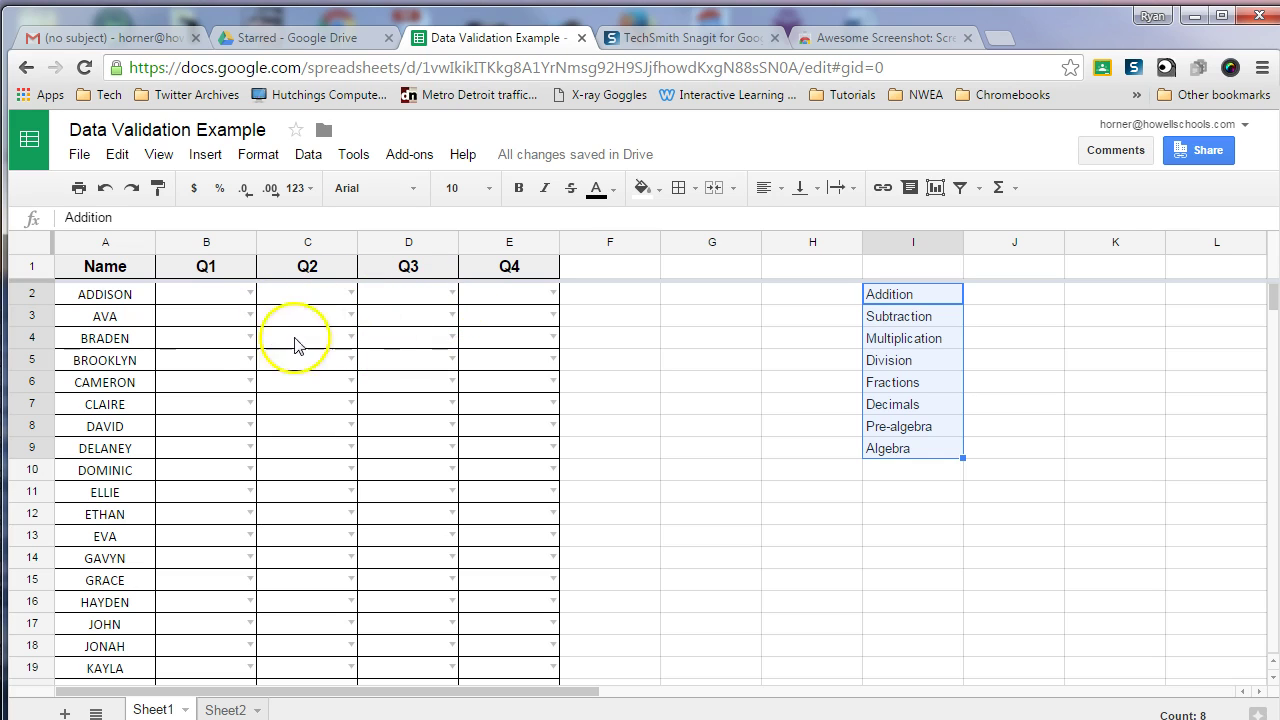
- Check B2's drop-down, then delete the topic list from I2:I9
left_click(250, 292)
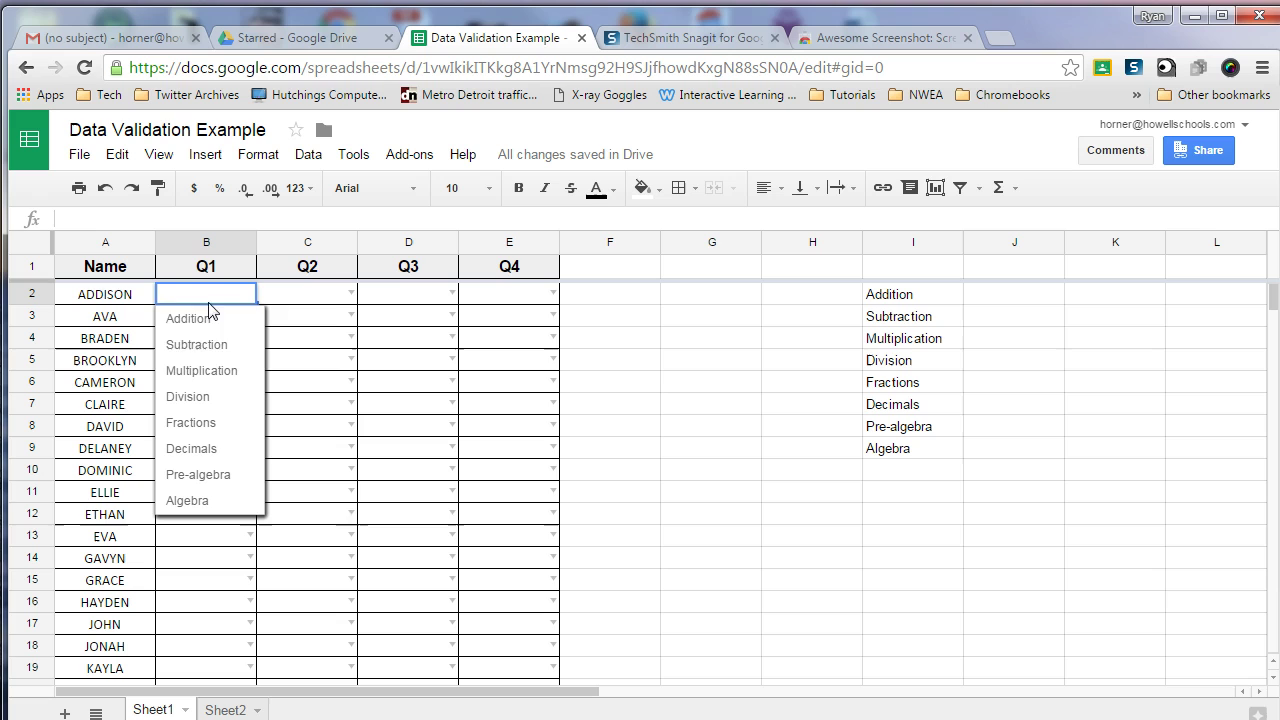
left_click(826, 388)
left_click_drag(910, 452, 905, 297)
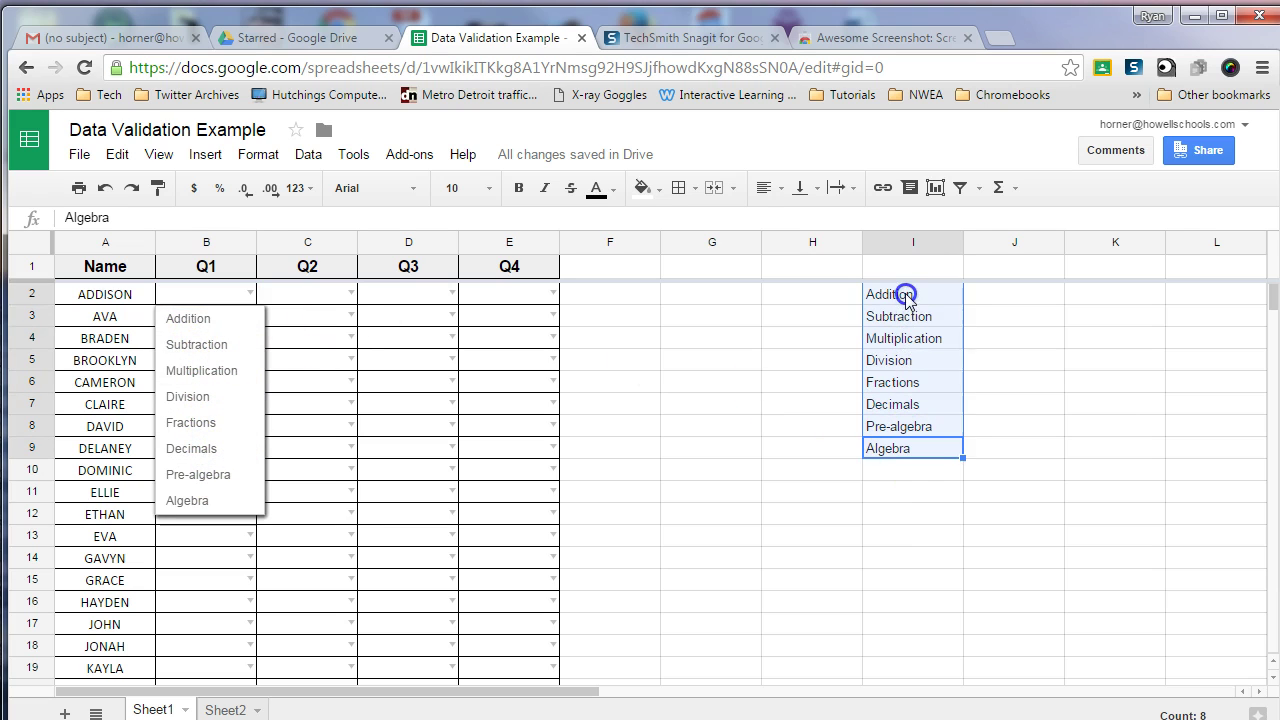
key("Delete")
left_click(800, 405)
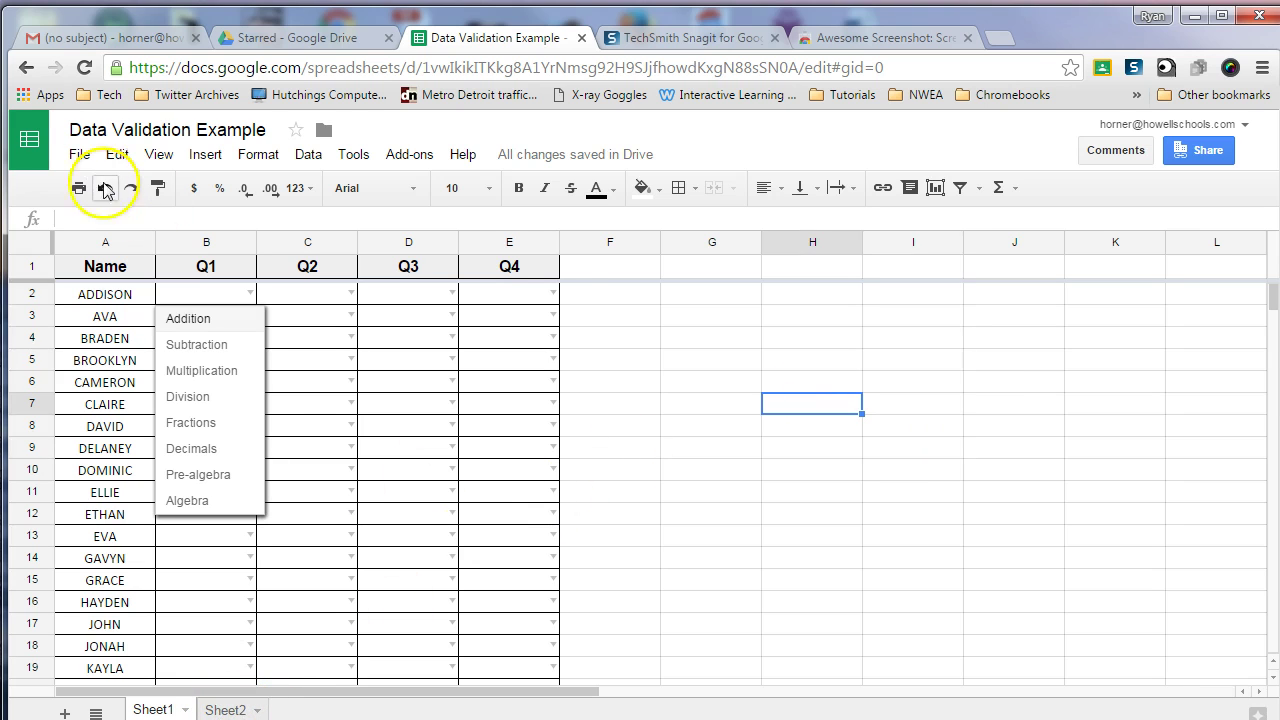
- Remove data validation from B2:E19 and reselect the Q1–Q4 cells
left_click(437, 602)
left_click_drag(537, 668, 216, 296)
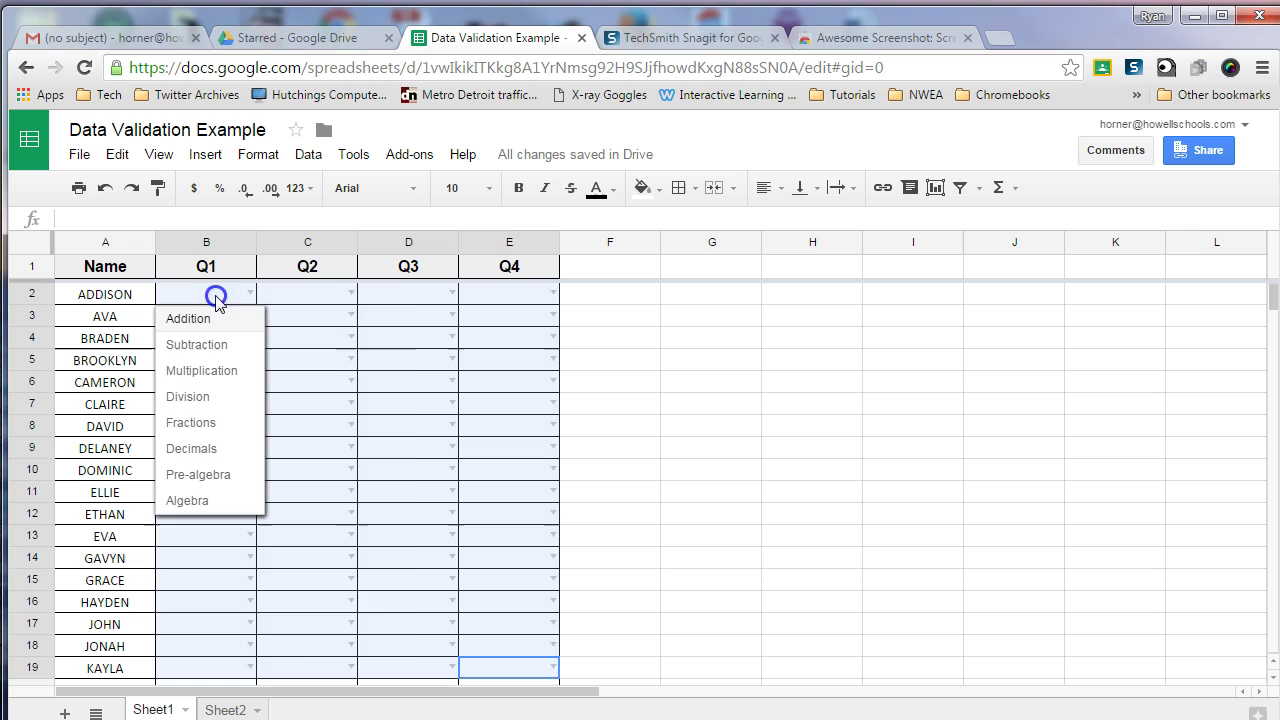
right_click(216, 296)
left_click(322, 704)
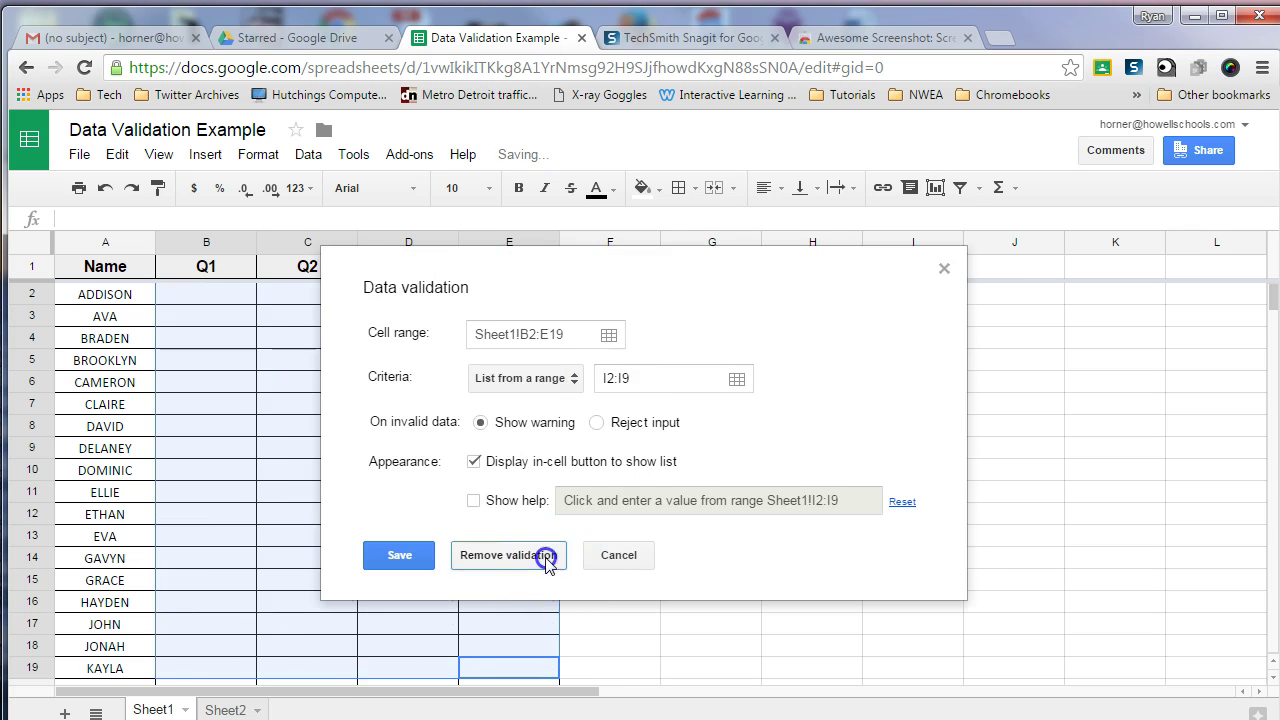
left_click(540, 558)
left_click(267, 337)
left_click_drag(240, 300, 508, 664)
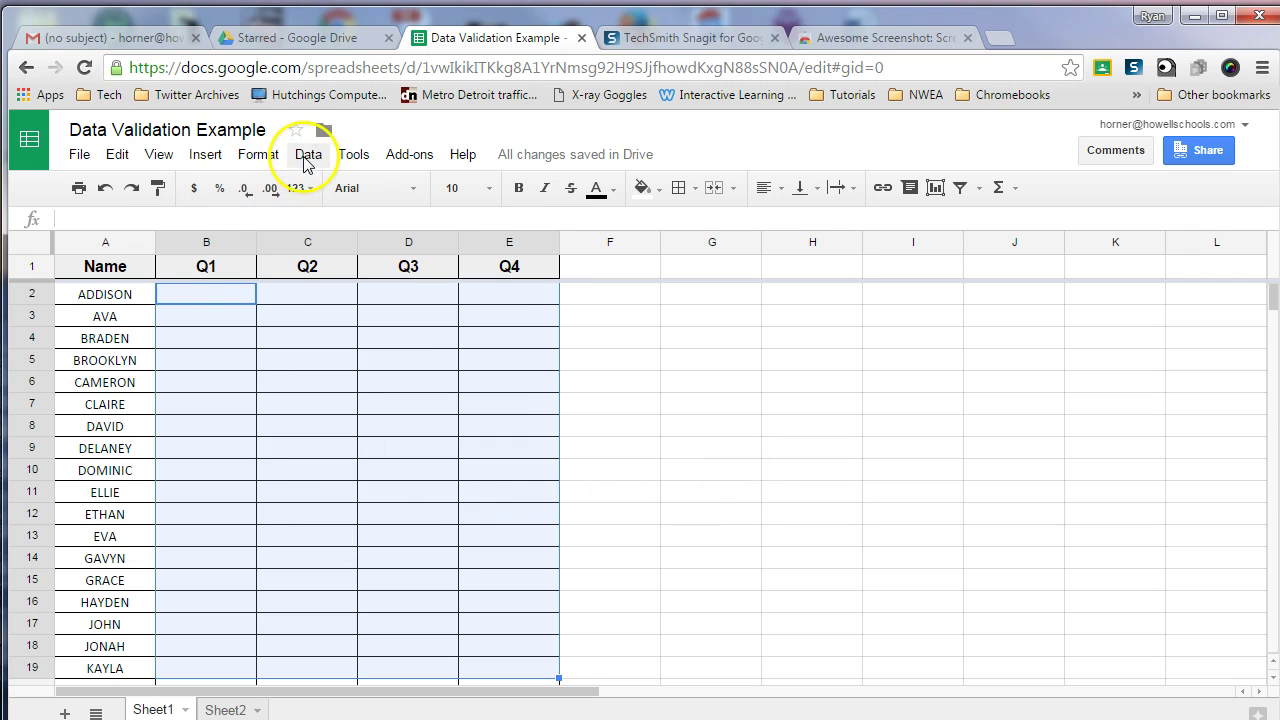
- Set B2:E19's drop-down source to Sheet2!G1:G8, save it, and go back to Sheet1
left_click(307, 156)
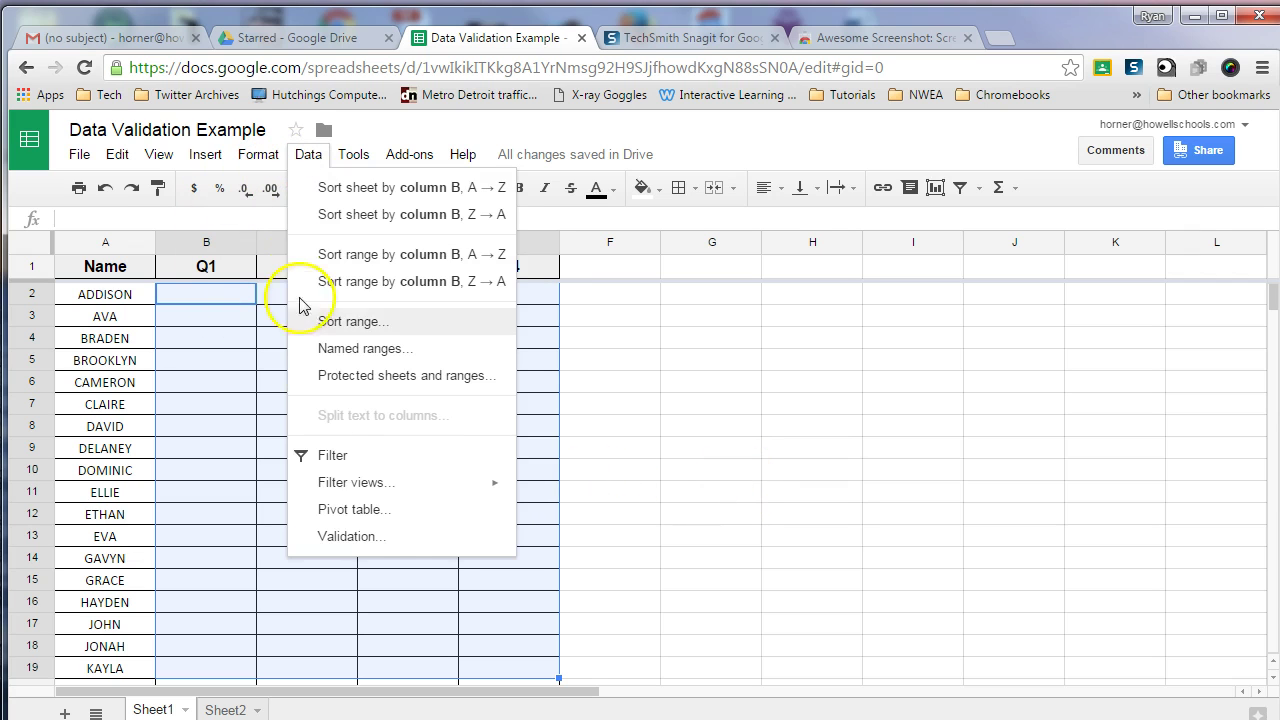
left_click(387, 540)
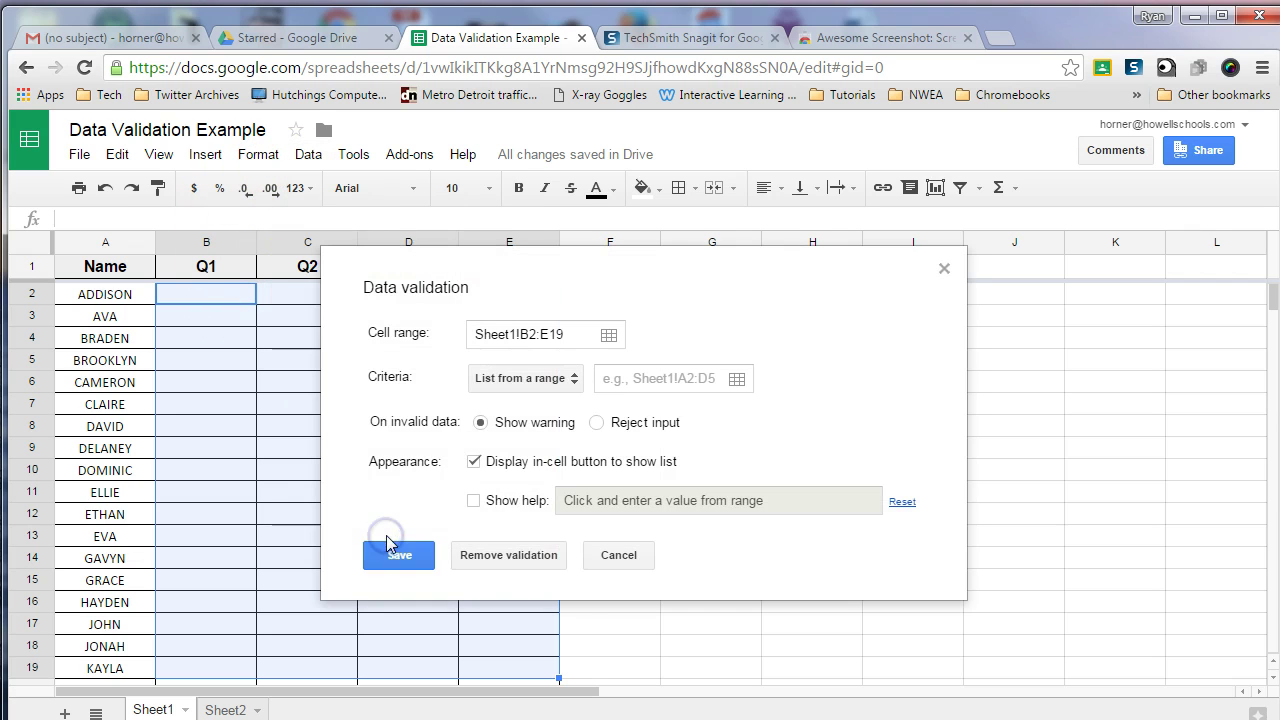
left_click(737, 380)
left_click(228, 706)
left_click(688, 434)
left_click(711, 268)
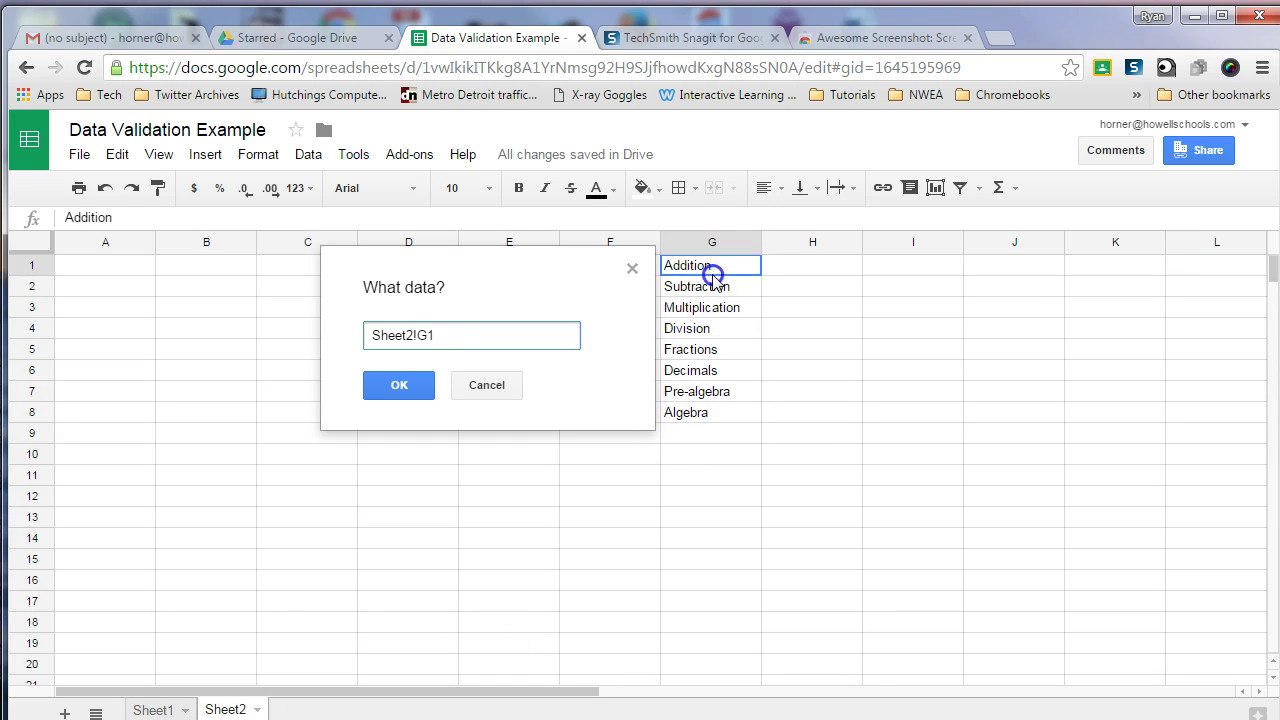
left_click_drag(713, 278, 731, 412)
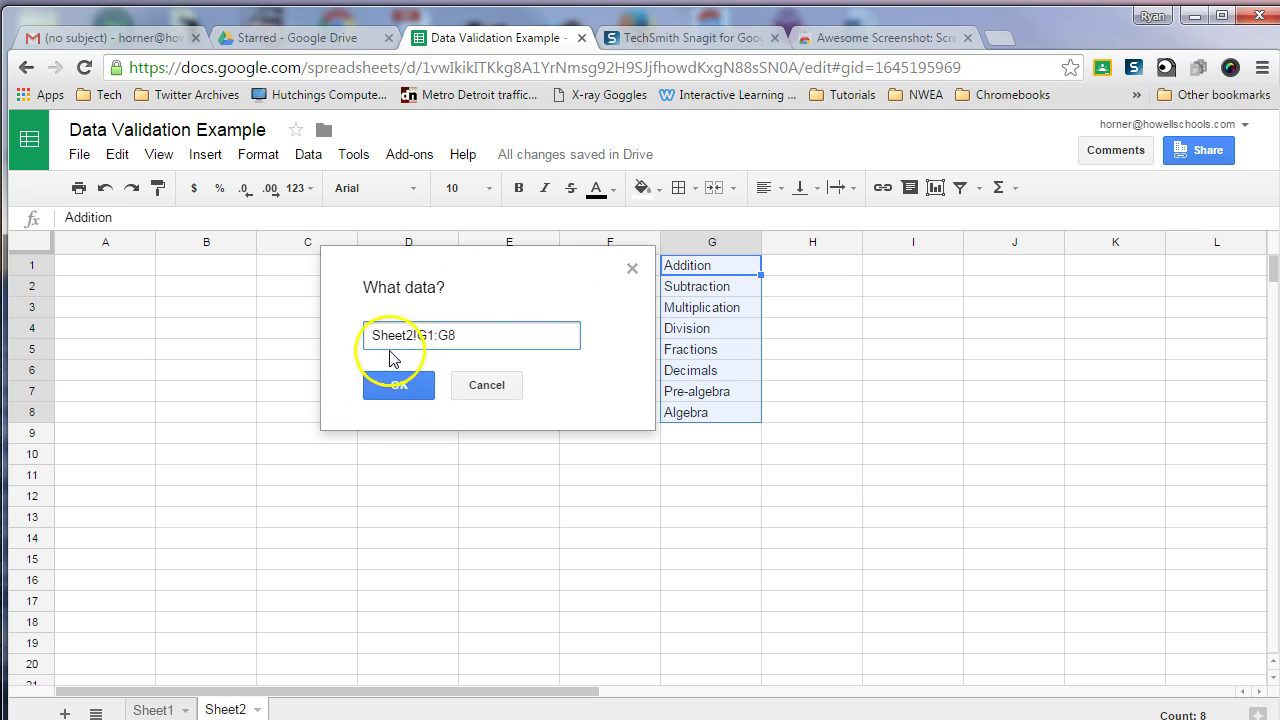
left_click(405, 387)
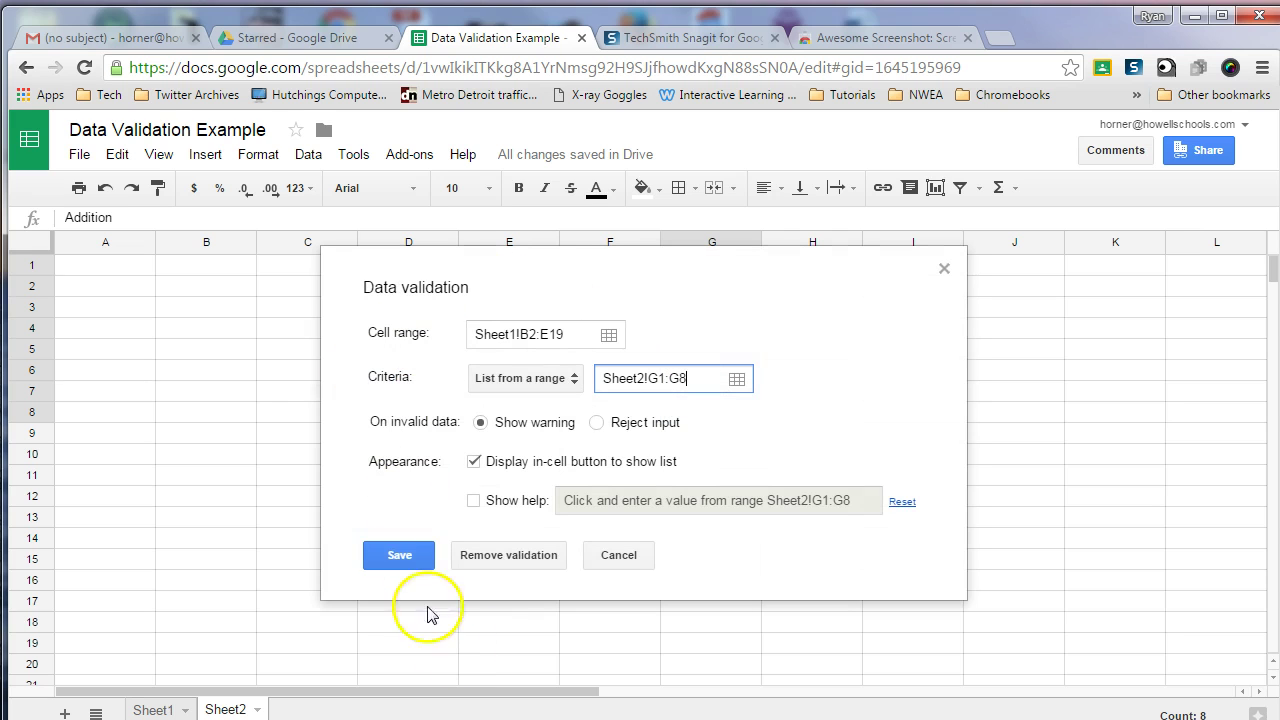
left_click(389, 558)
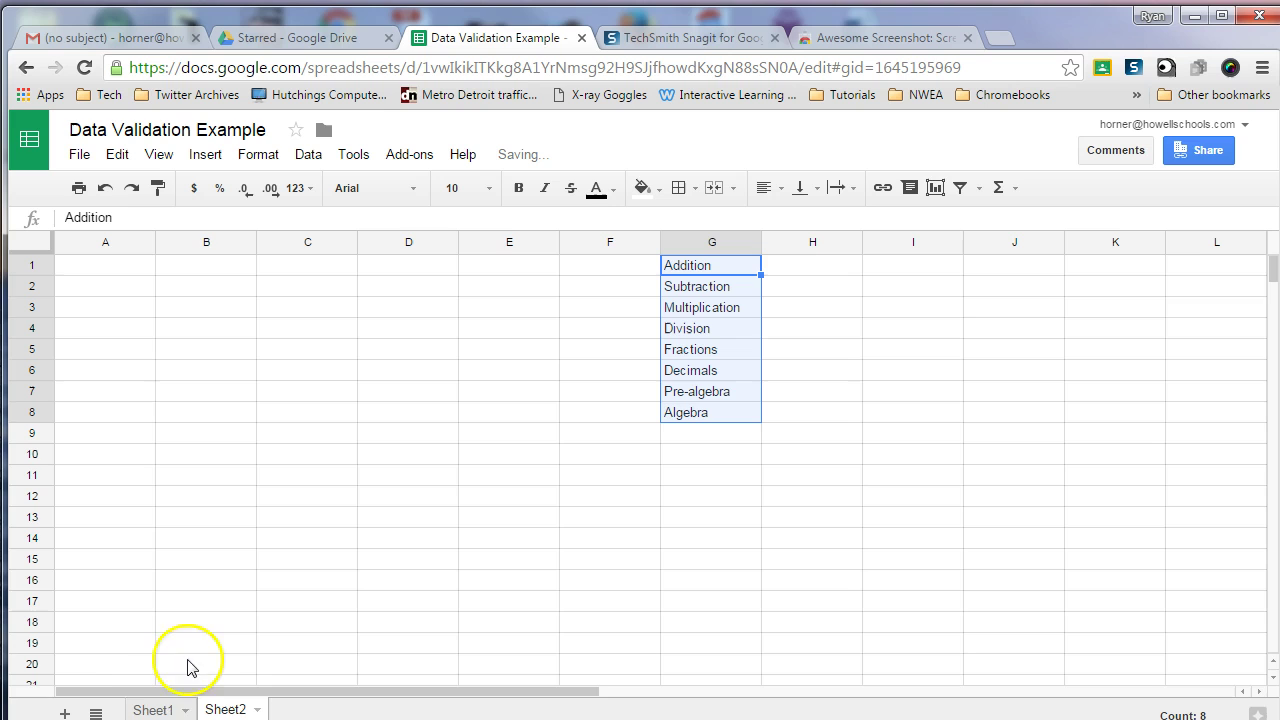
left_click(155, 709)
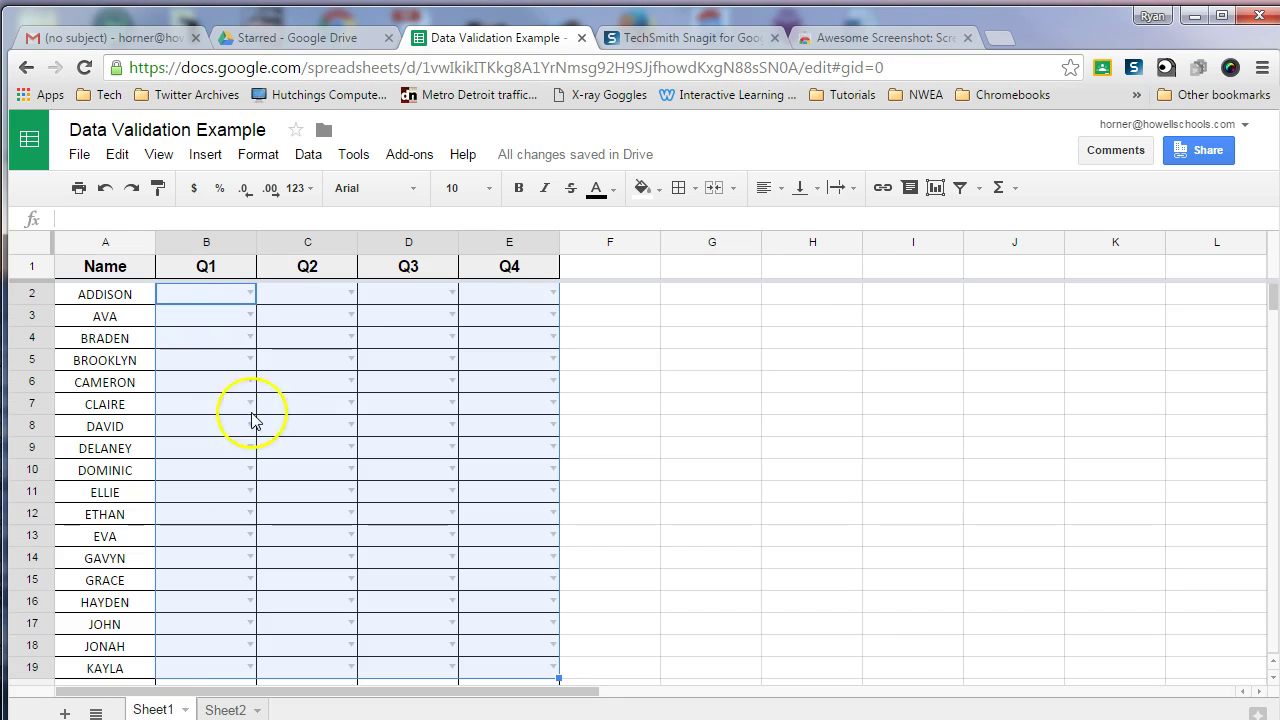
- Choose Subtraction in C2's drop-down for the first student's Q2, replacing an initial Addition pick
left_click(350, 294)
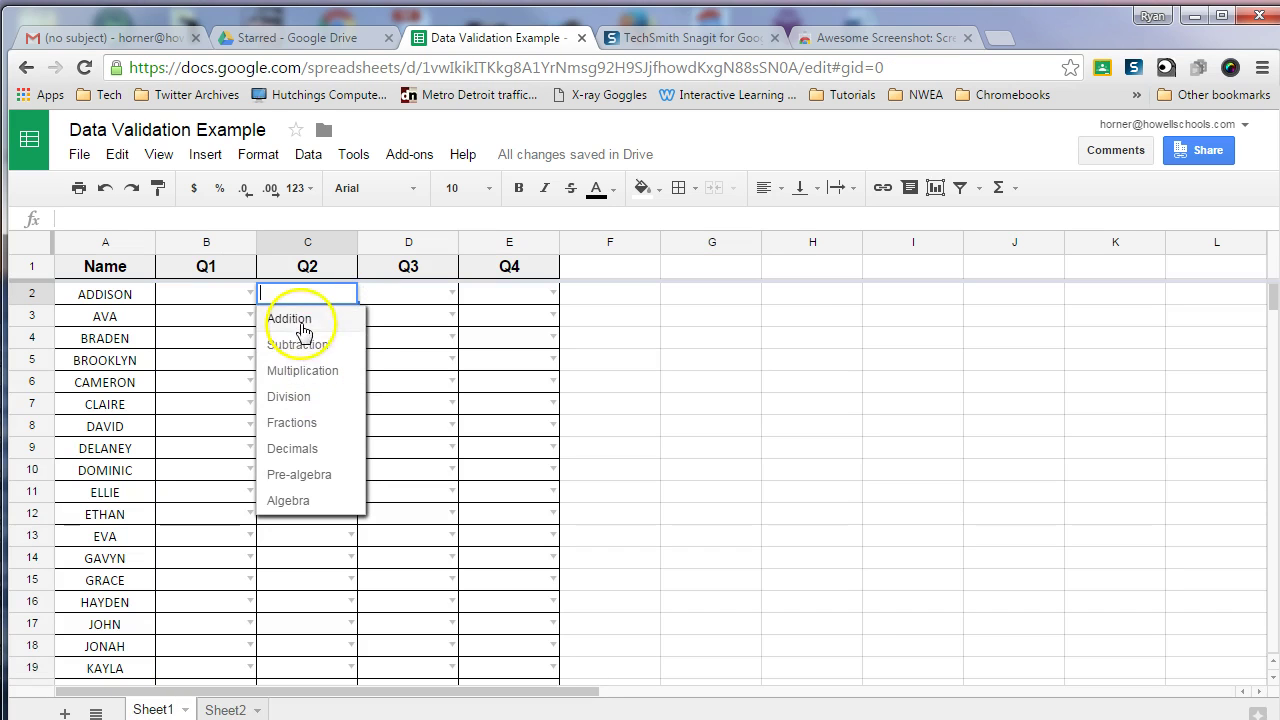
left_click(609, 319)
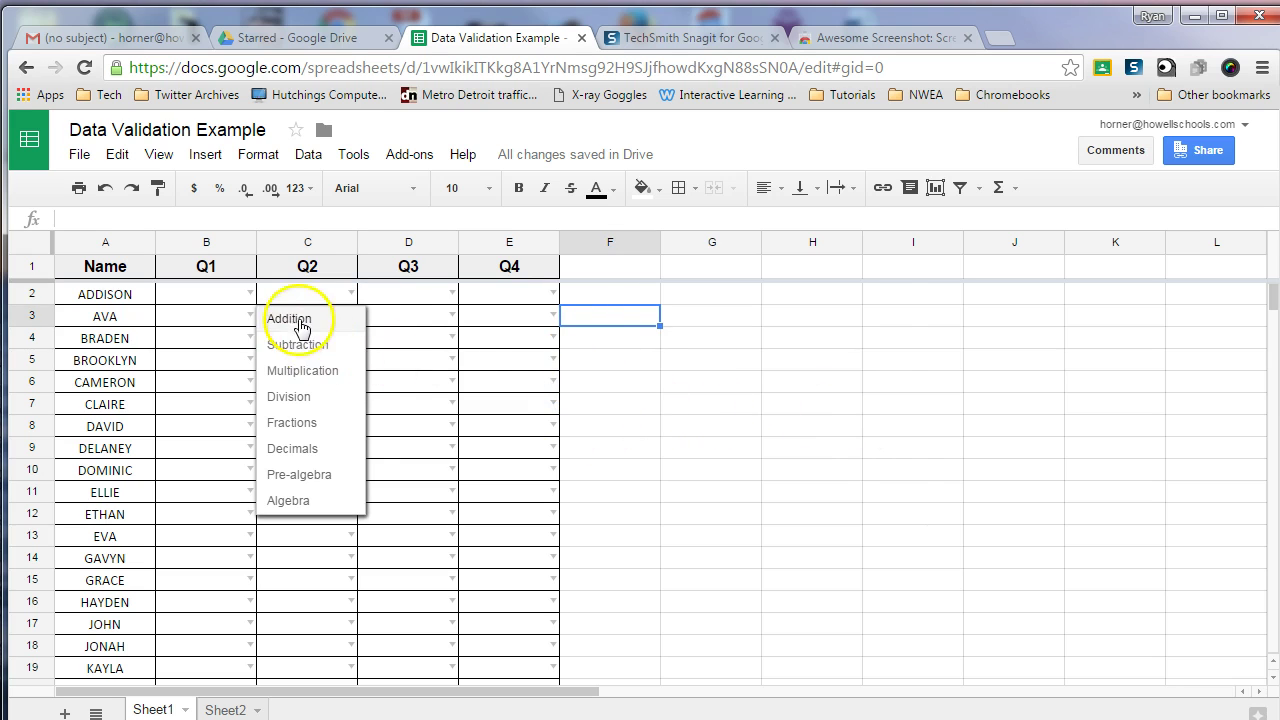
left_click(301, 320)
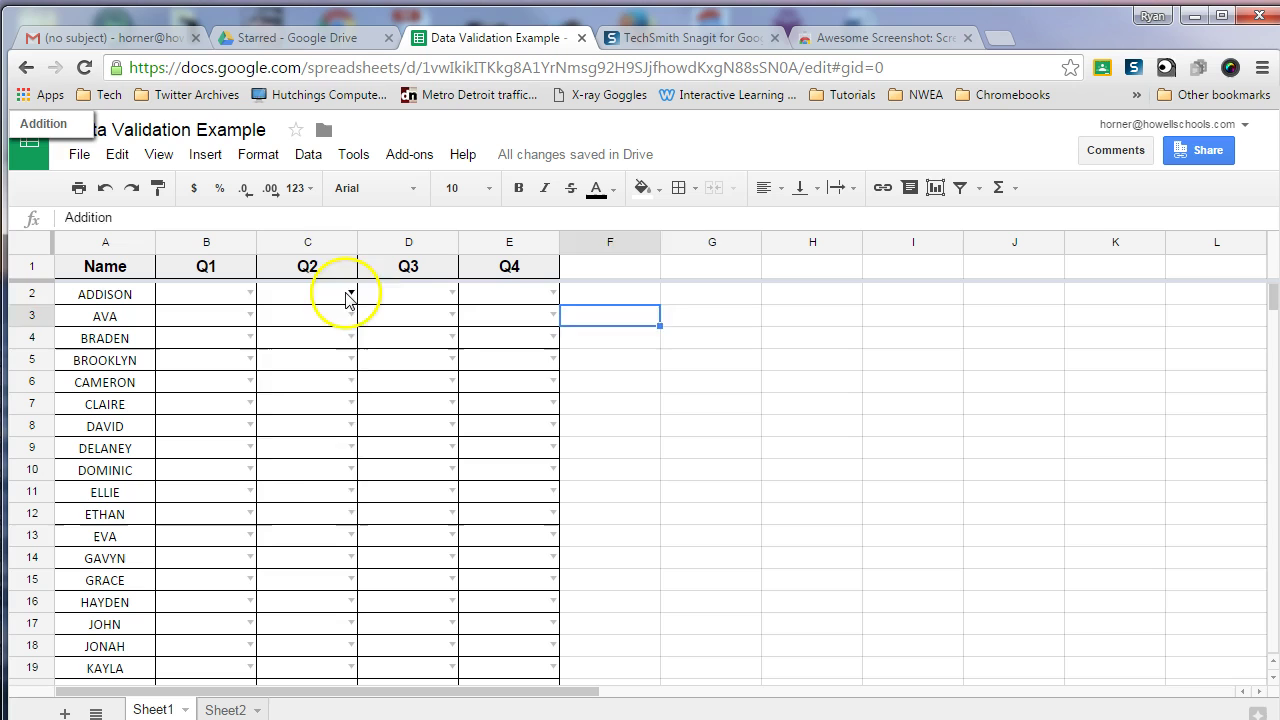
left_click(349, 294)
left_click(332, 344)
left_click(650, 380)
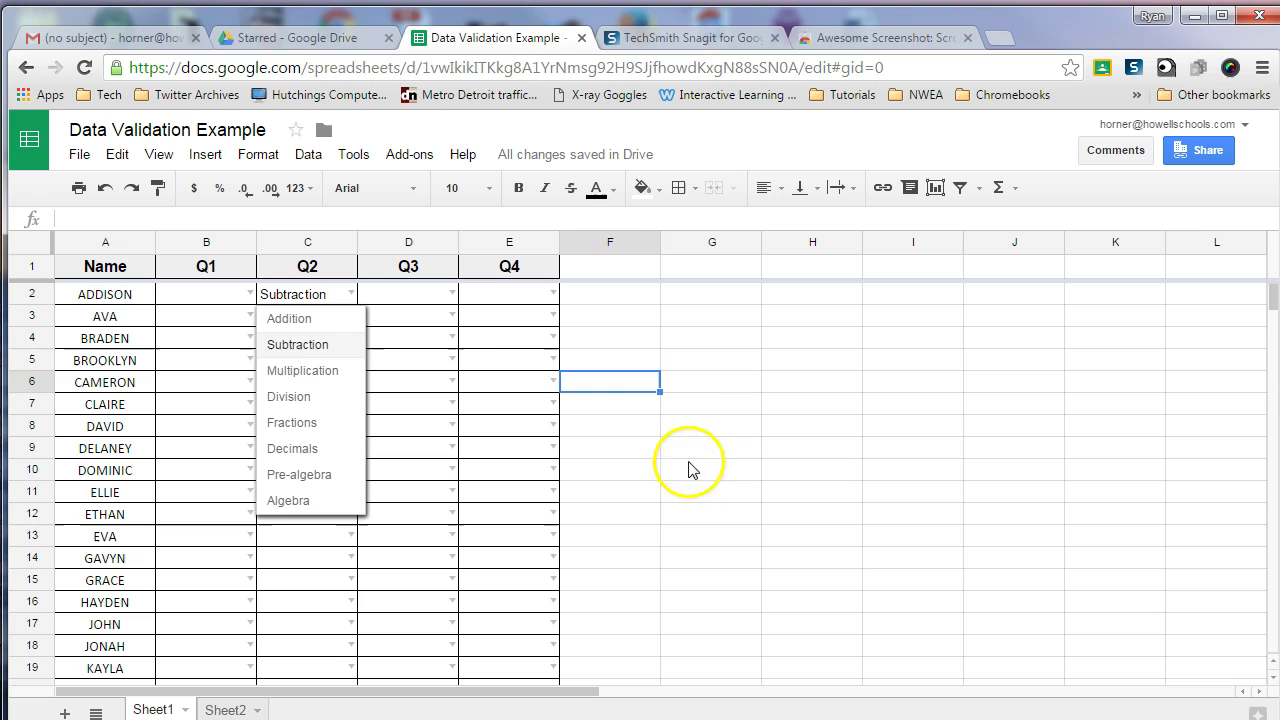
left_click(497, 408)
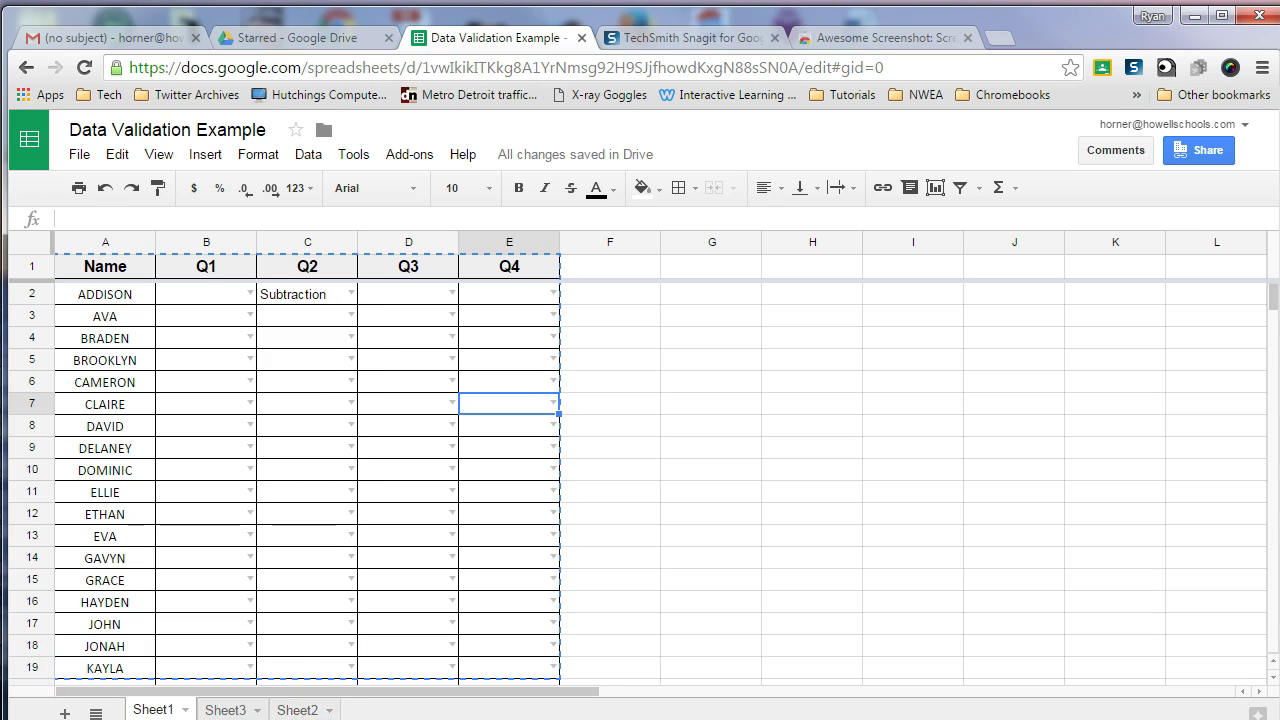
- On Sheet3, make E2:E19 a drop-down list drawing Yes/No from L1:L2
left_click(228, 709)
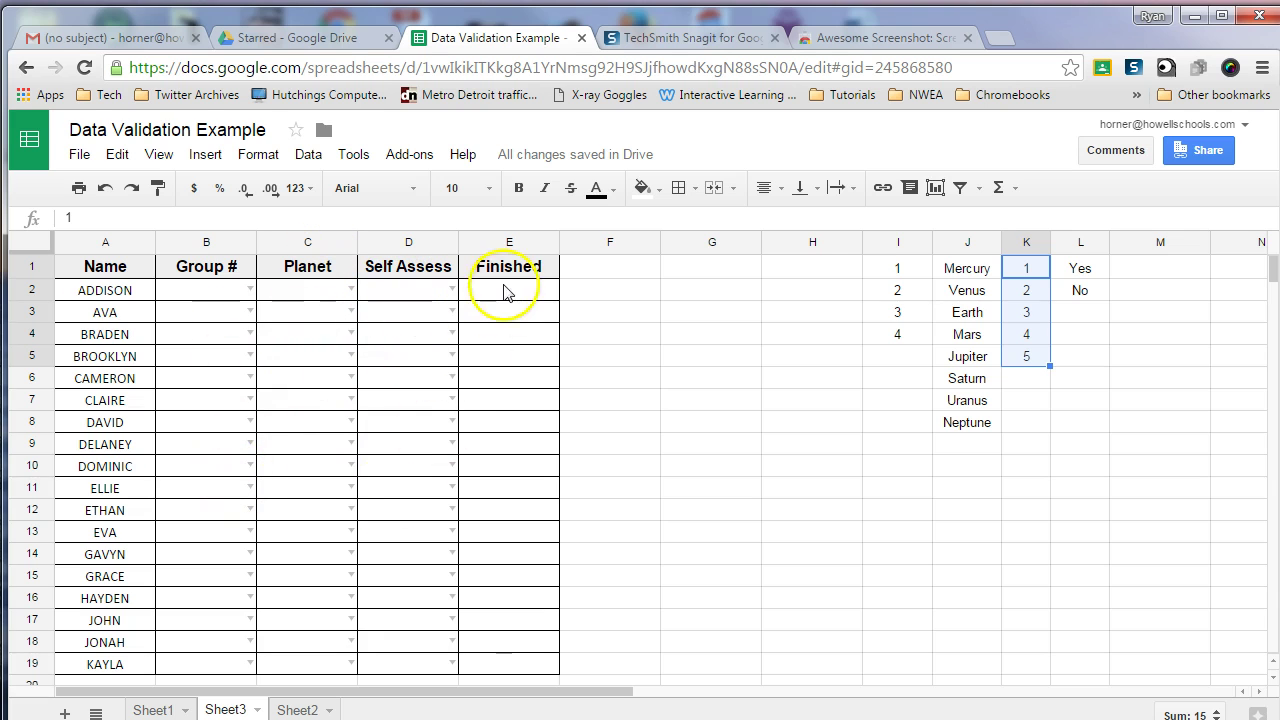
left_click(870, 297)
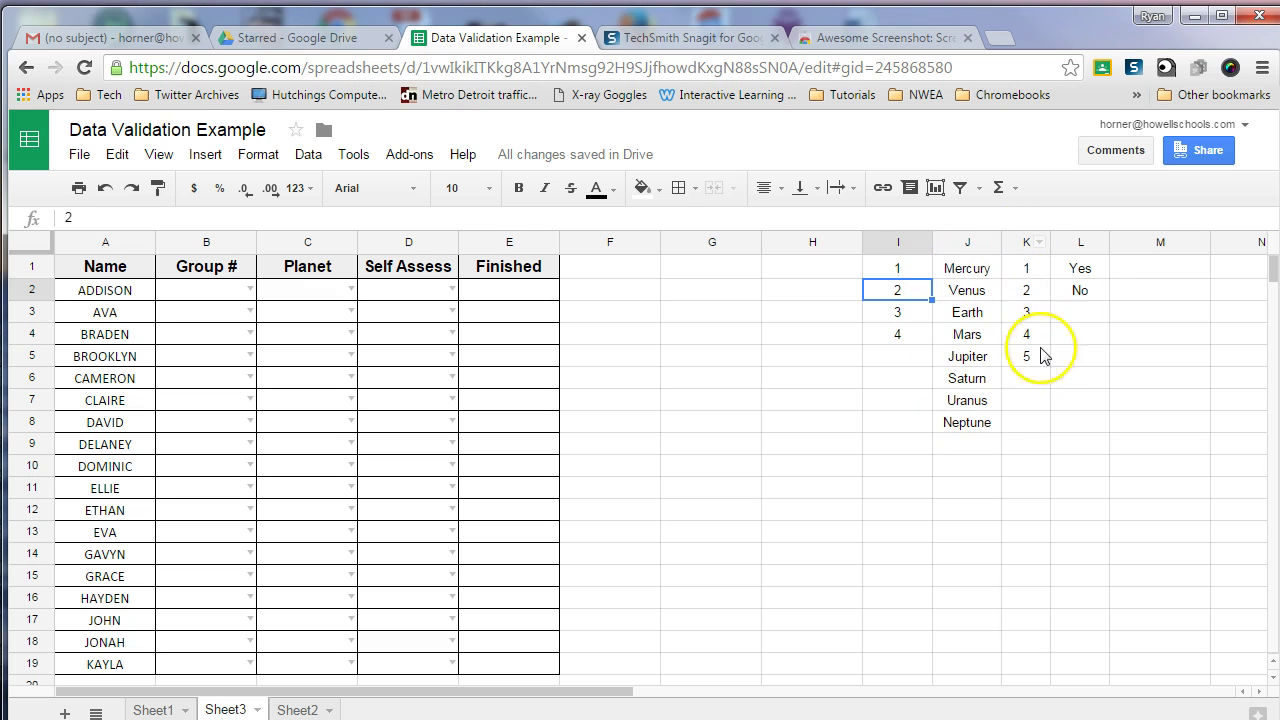
left_click_drag(517, 297, 540, 665)
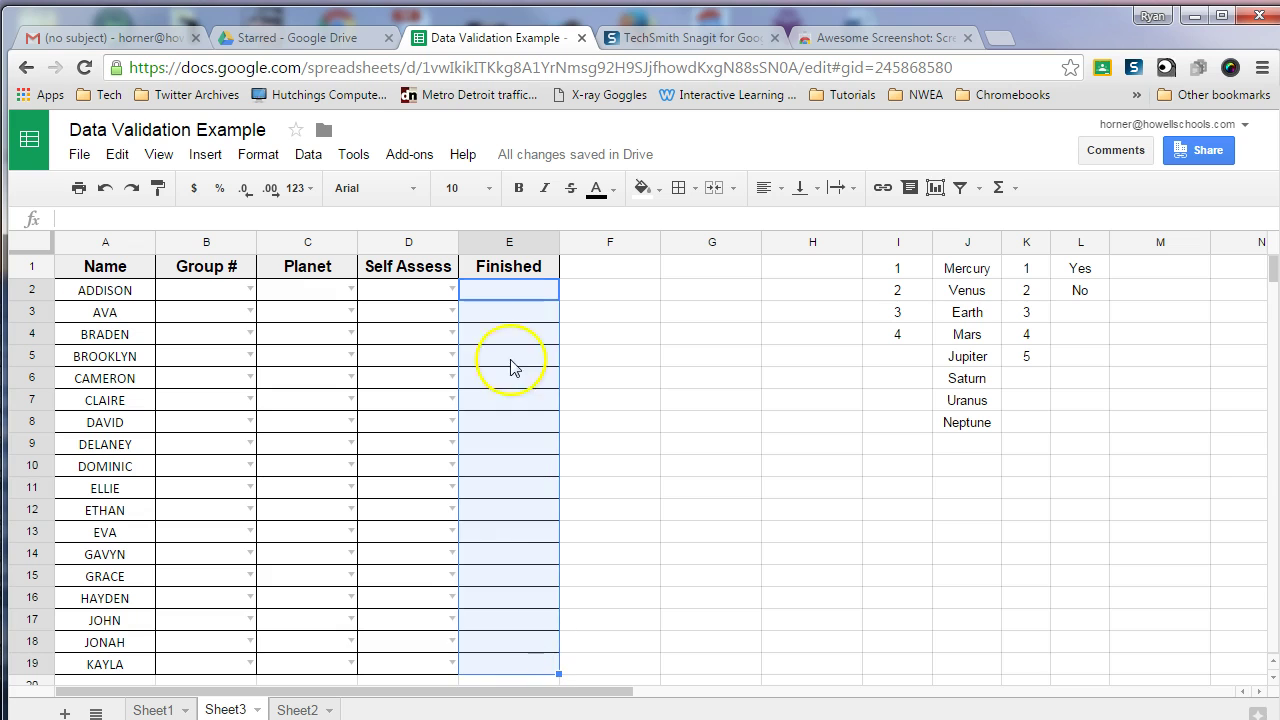
right_click(521, 300)
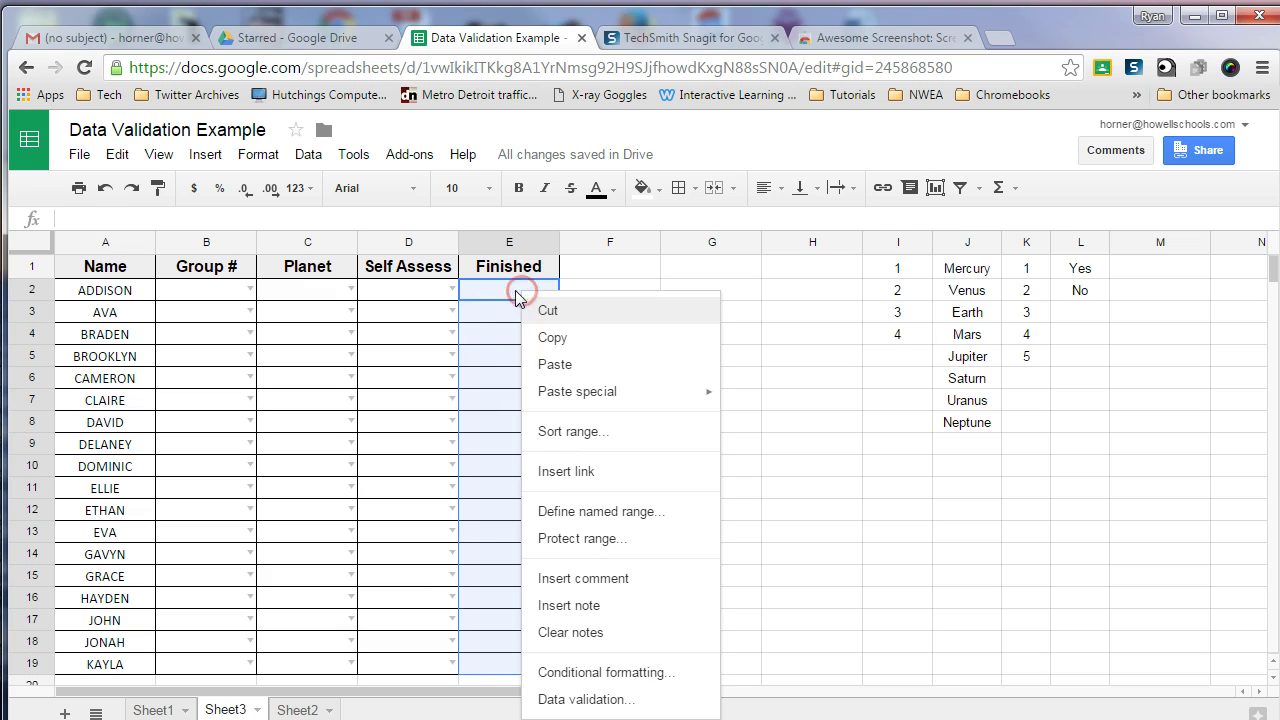
left_click(605, 701)
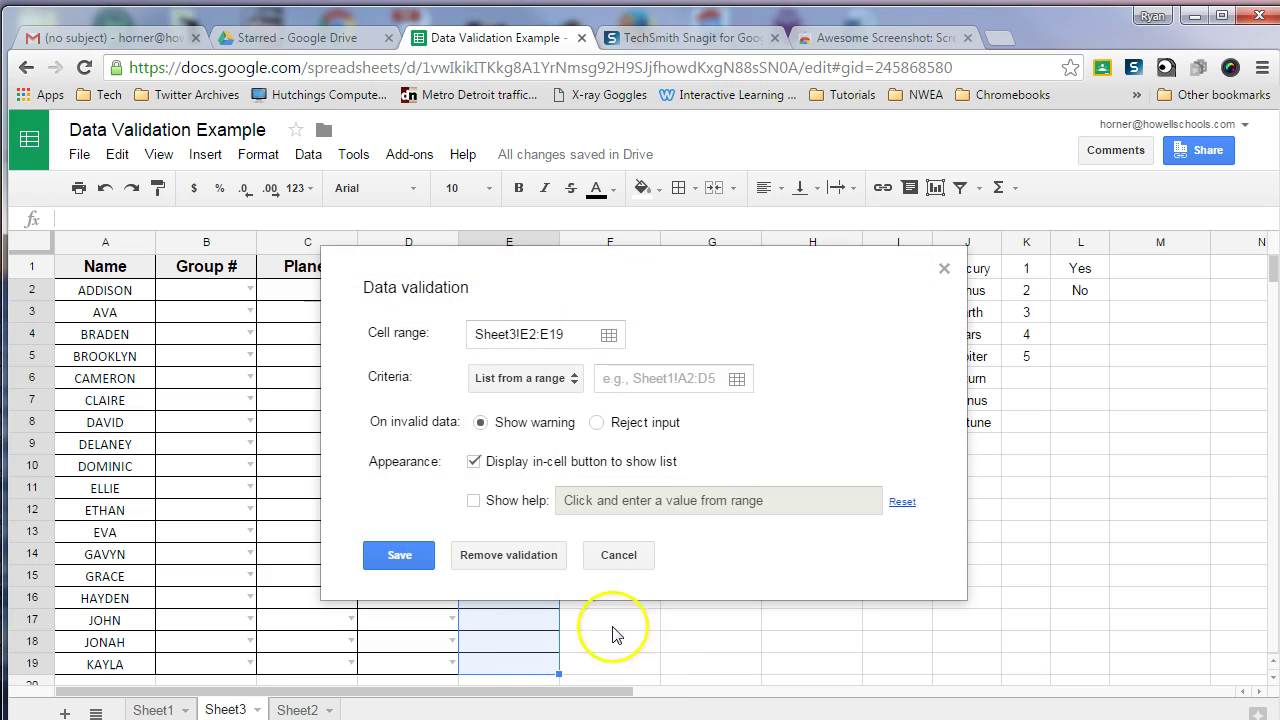
left_click(737, 382)
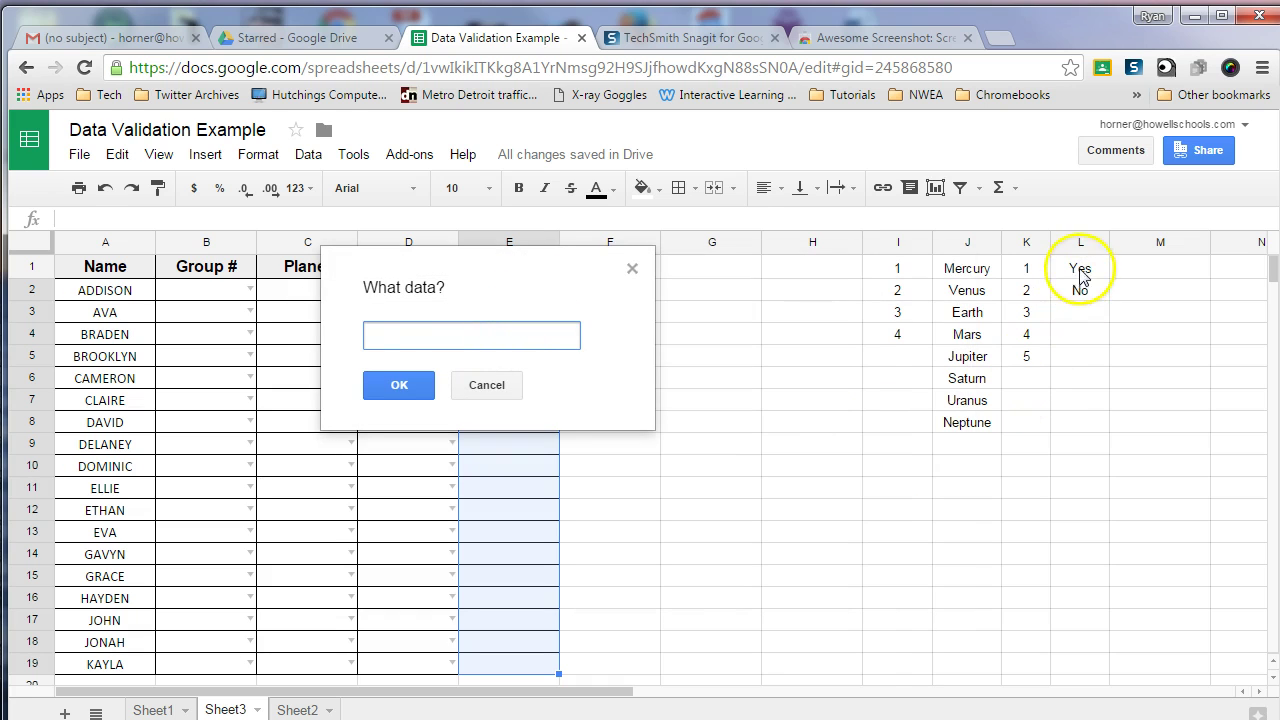
left_click_drag(1081, 276, 1084, 292)
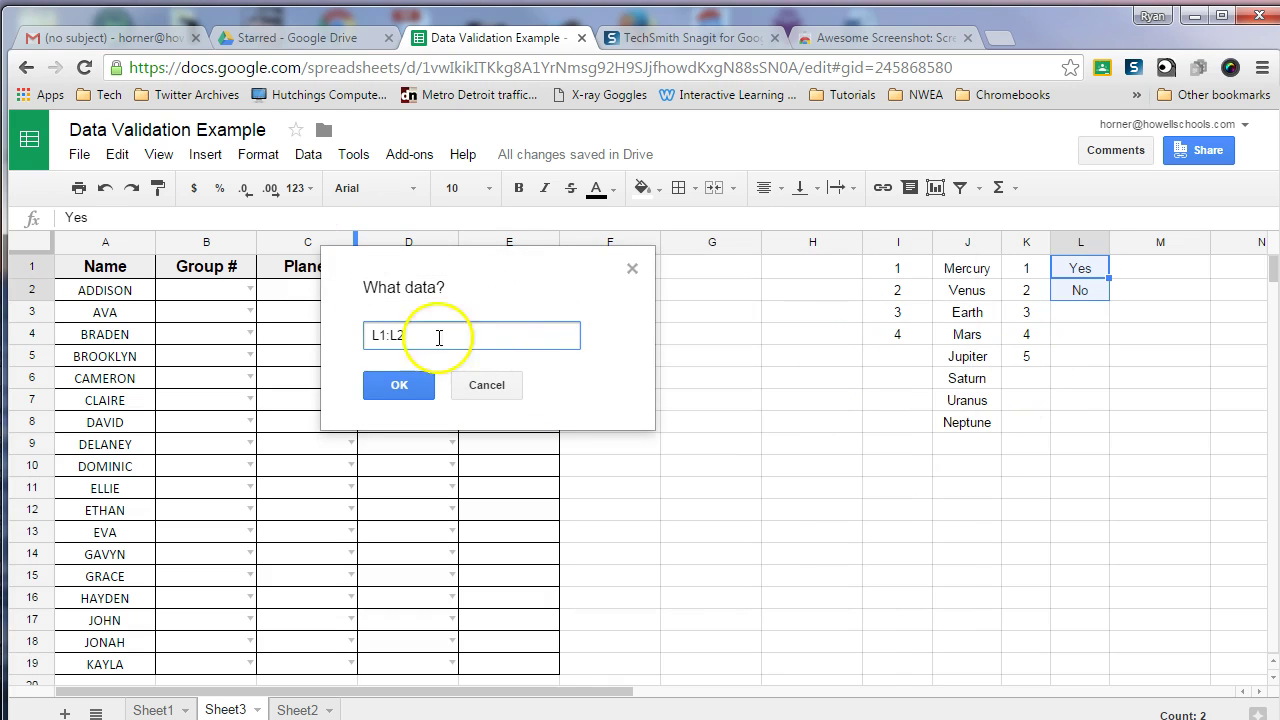
left_click(410, 385)
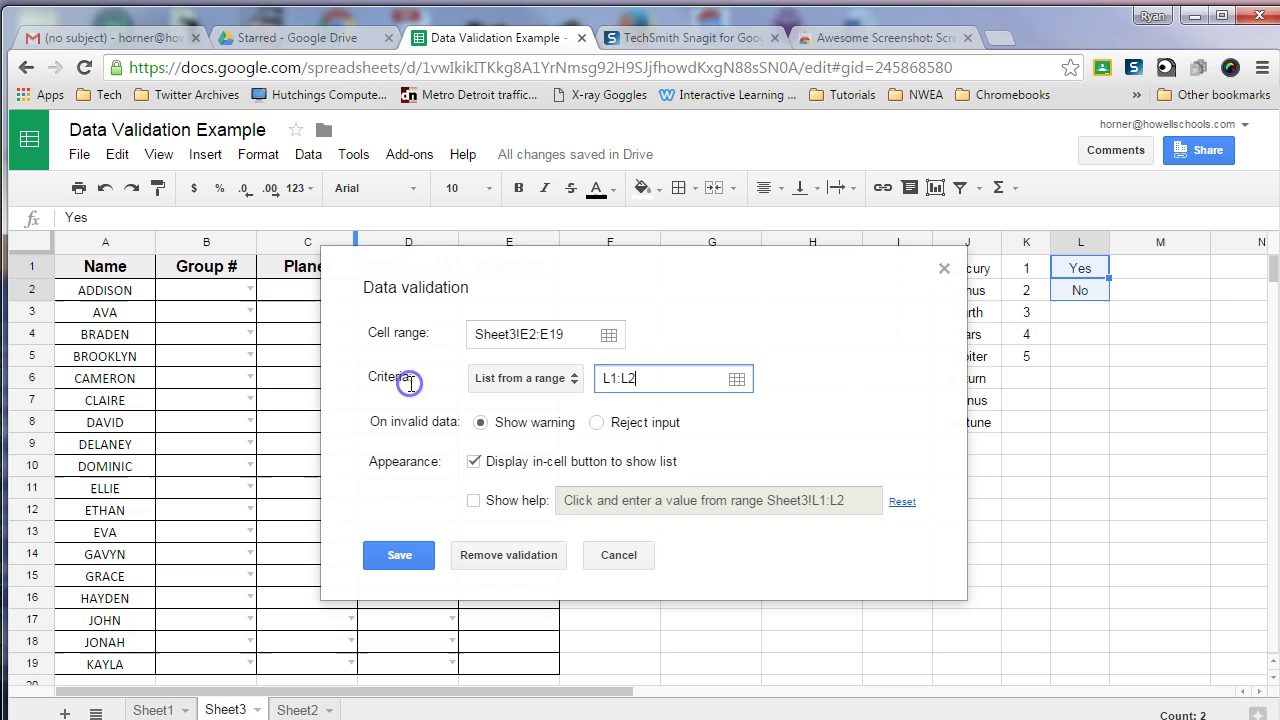
left_click(380, 553)
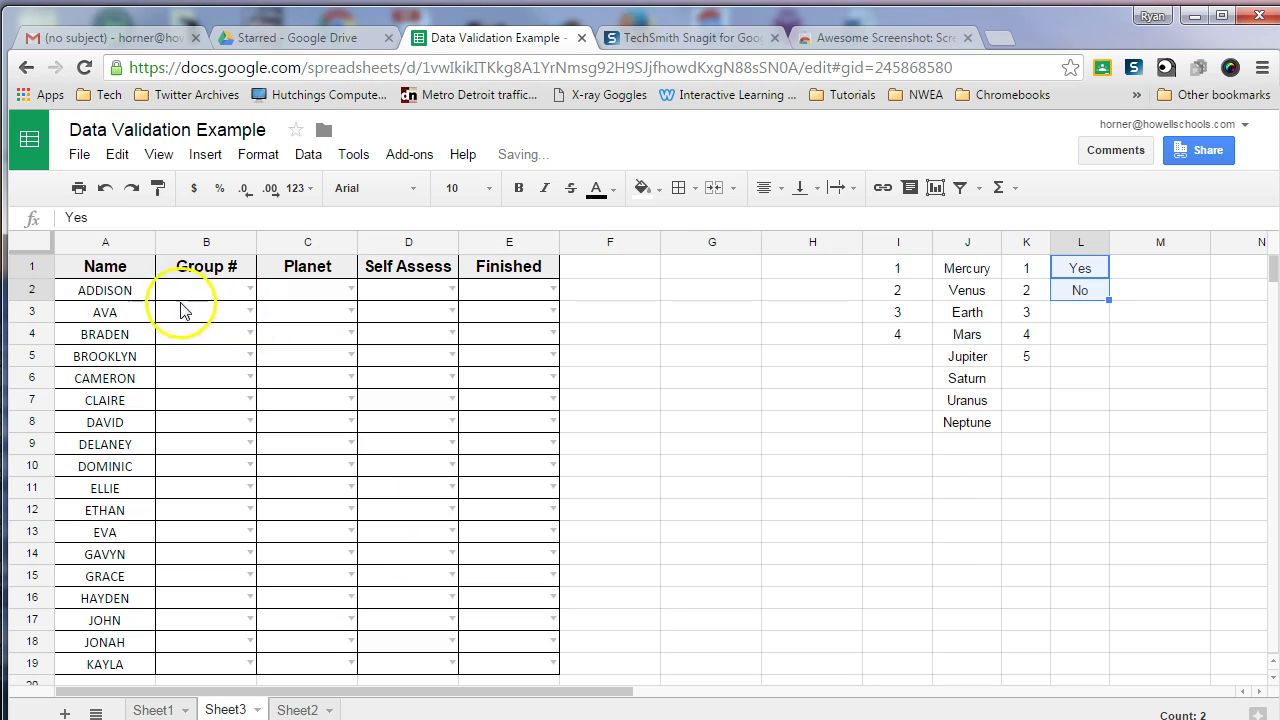
- Choose Group 3 and Planet Mars from the B2 and C2 drop-downs
left_click(249, 289)
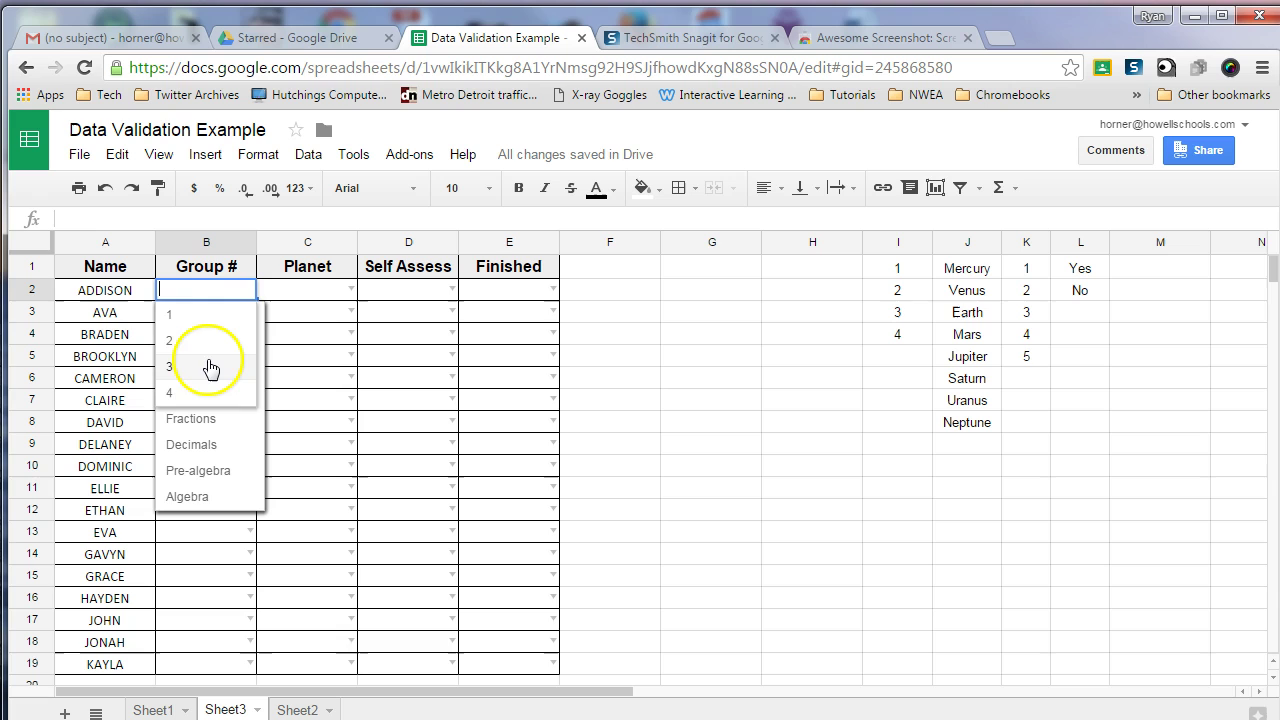
left_click(209, 366)
left_click(352, 288)
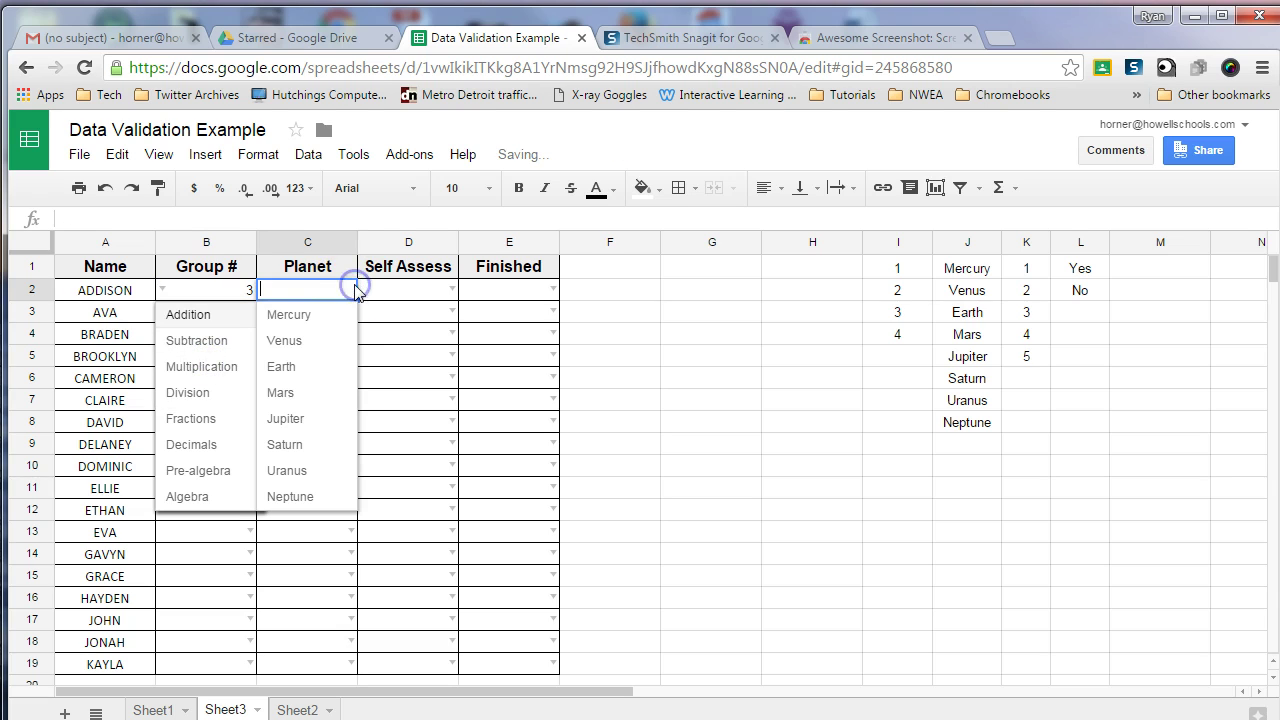
left_click(314, 396)
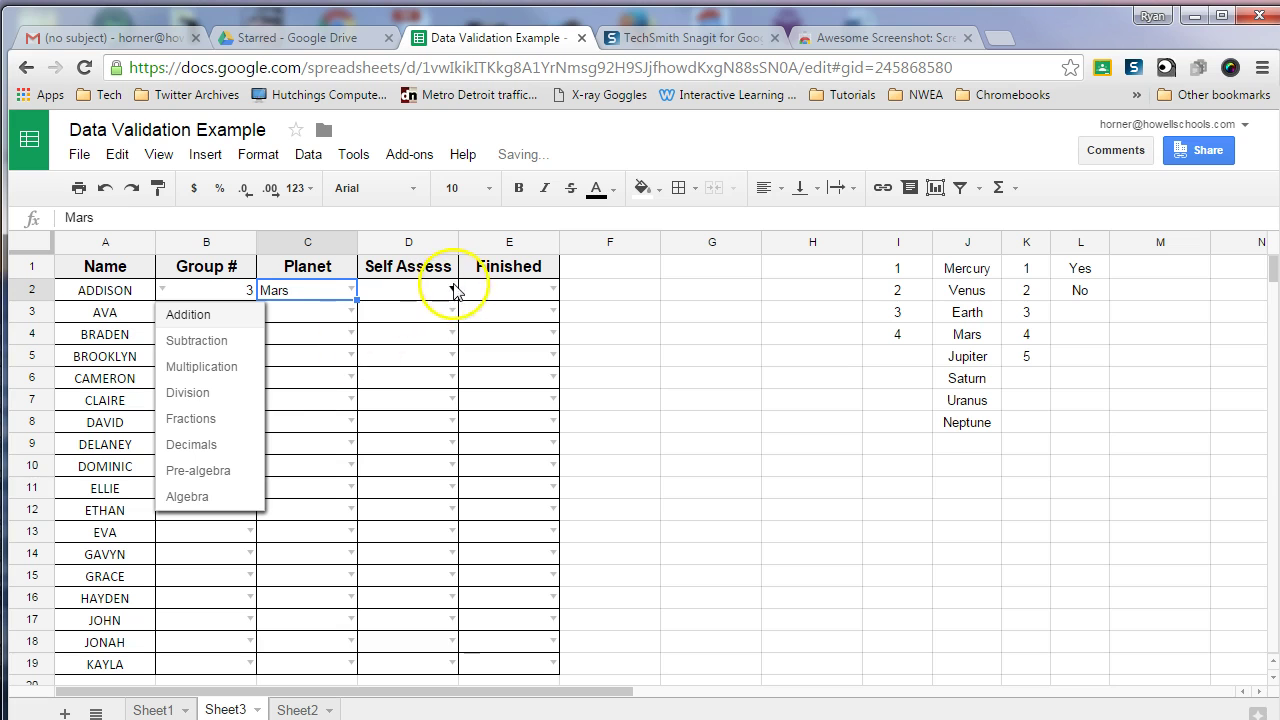
- Set Self Assess to 5 and Finished to Yes in D2 and E2
left_click(272, 36)
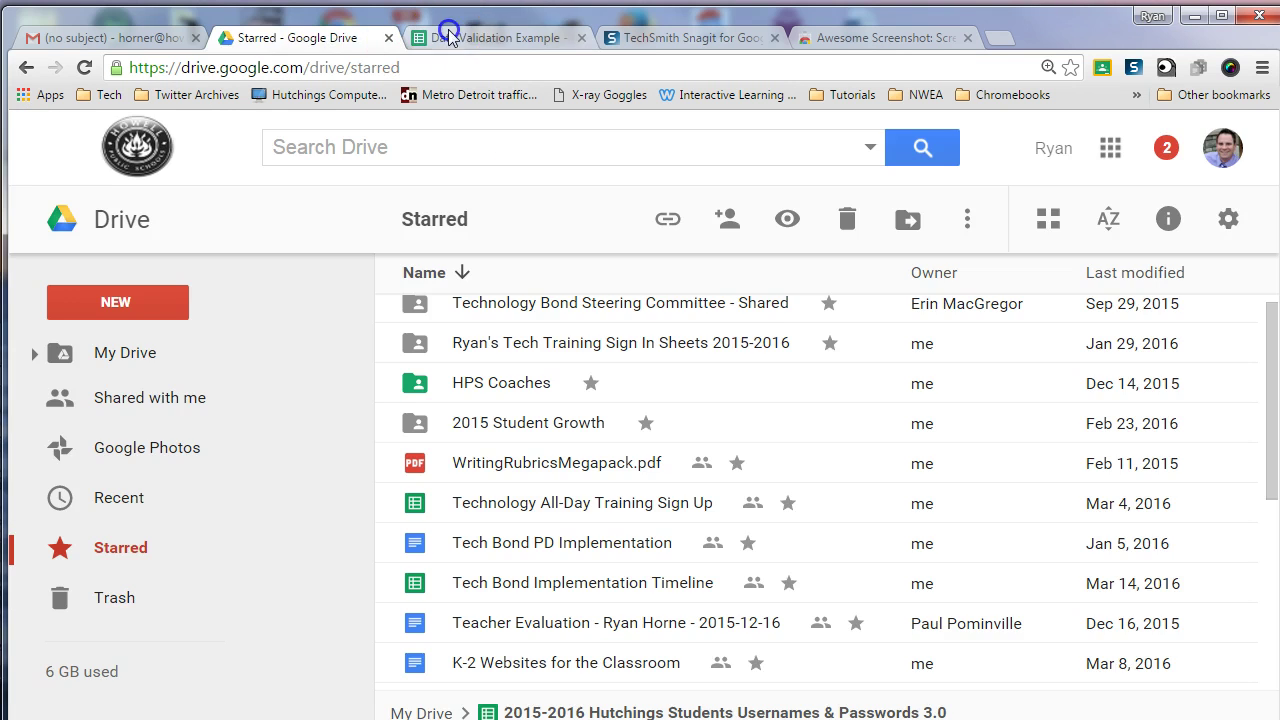
left_click(470, 37)
left_click(453, 289)
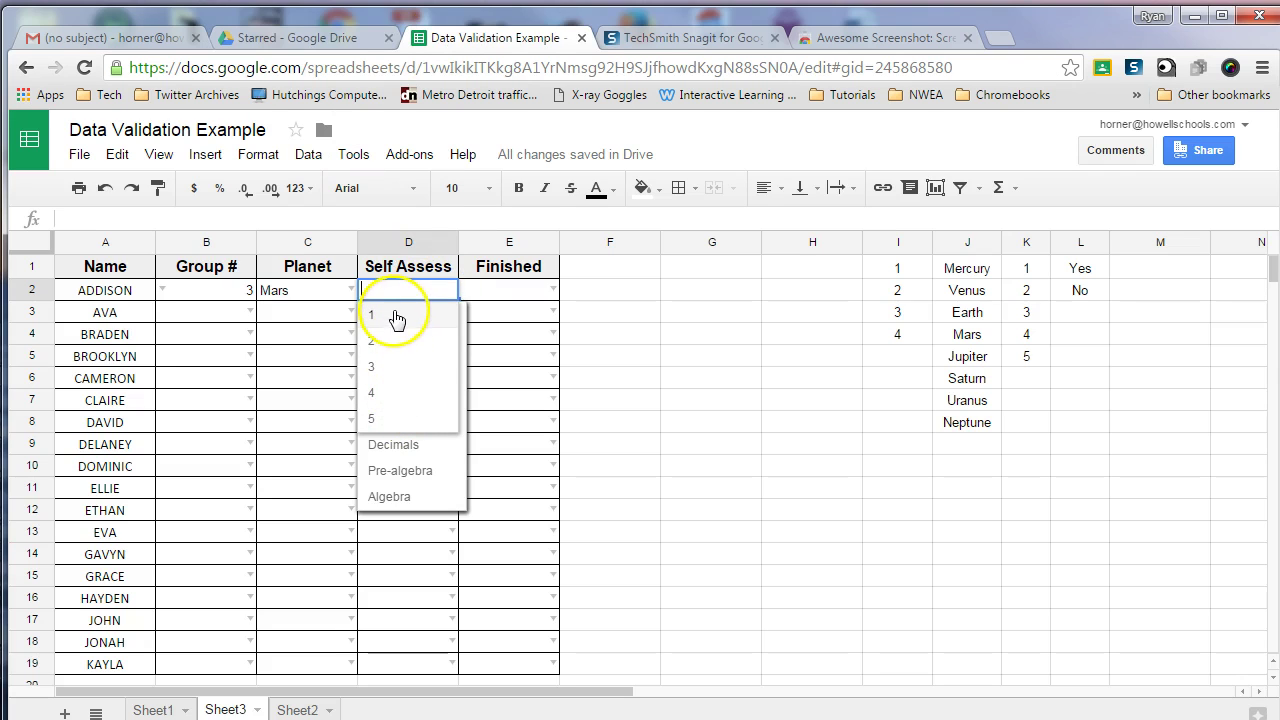
left_click(391, 418)
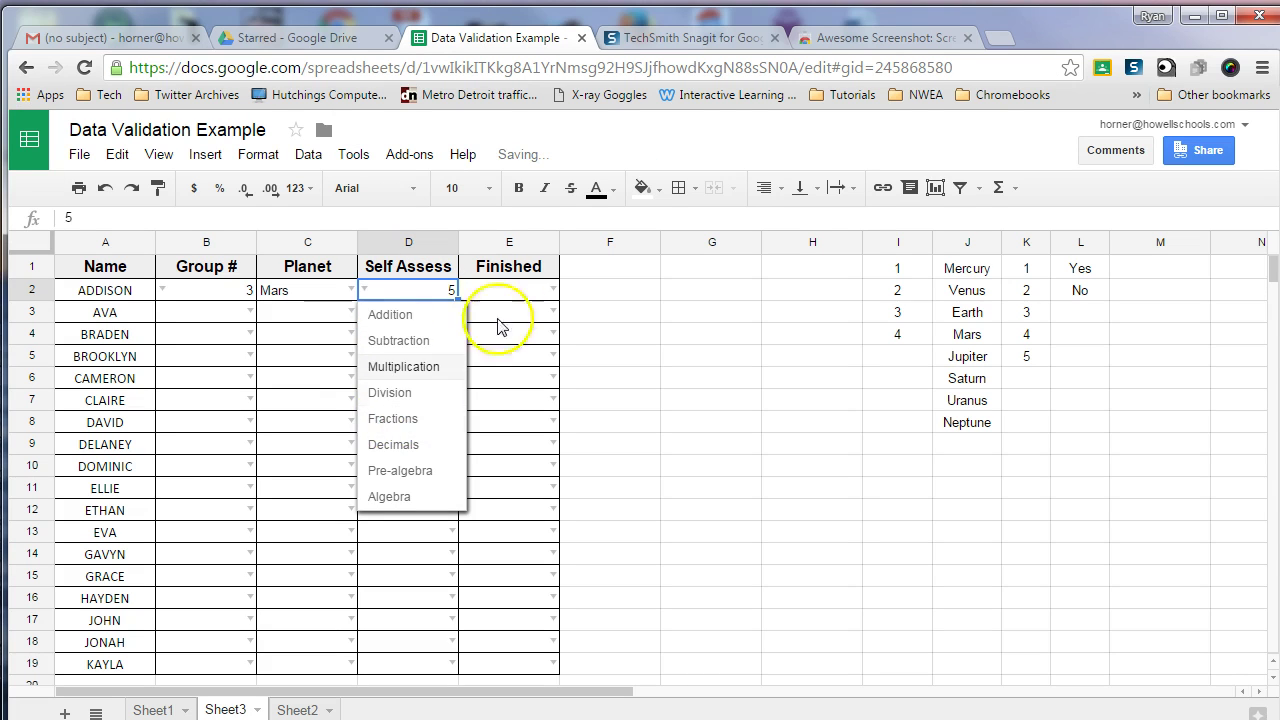
left_click(553, 289)
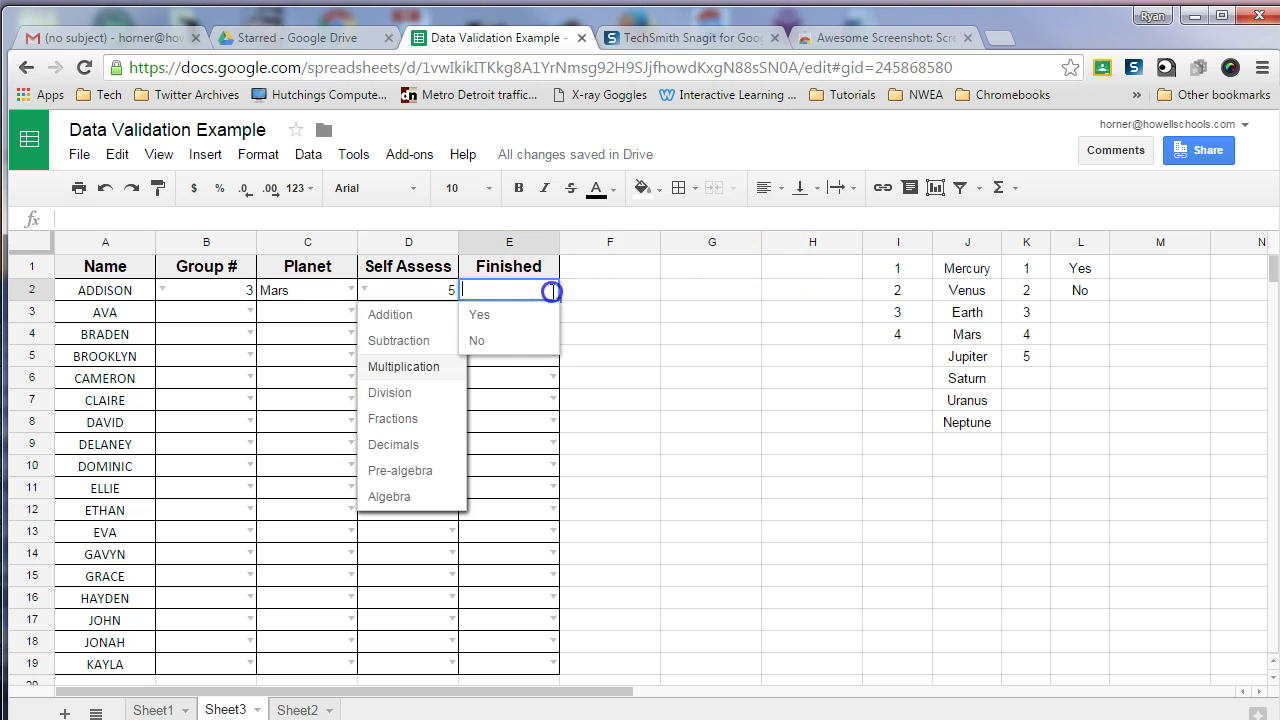
left_click(483, 318)
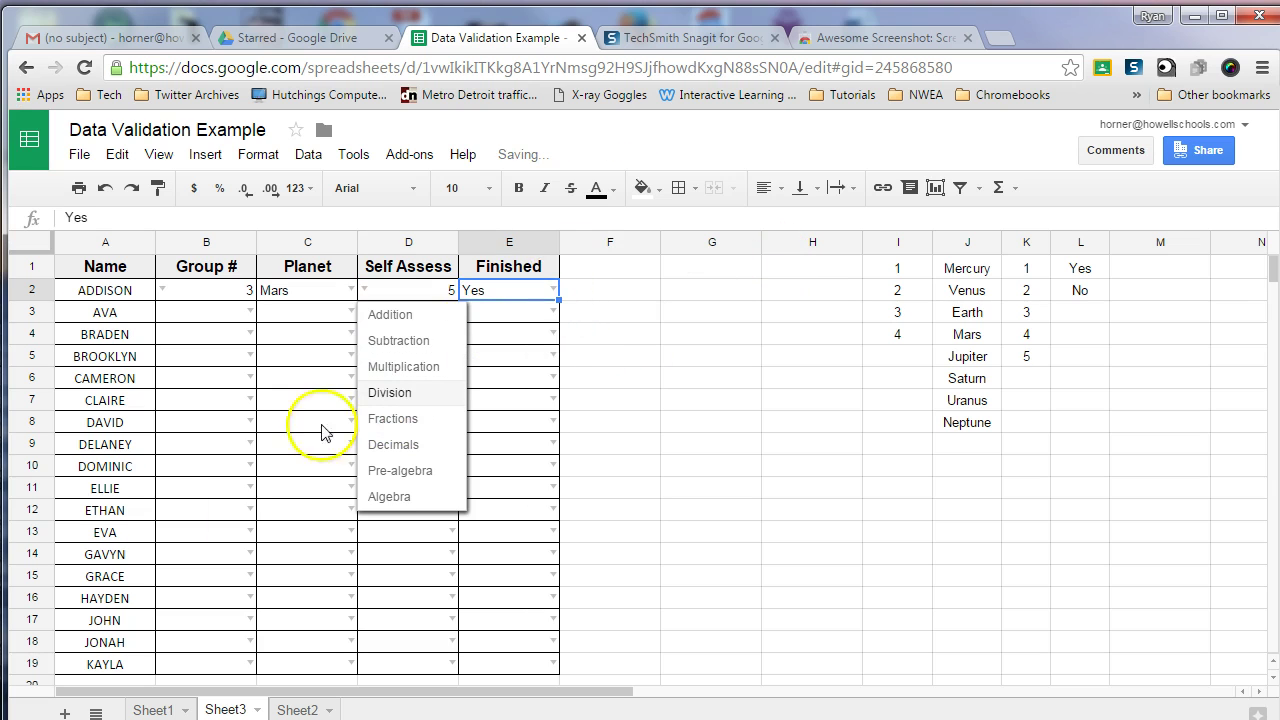
left_click(157, 705)
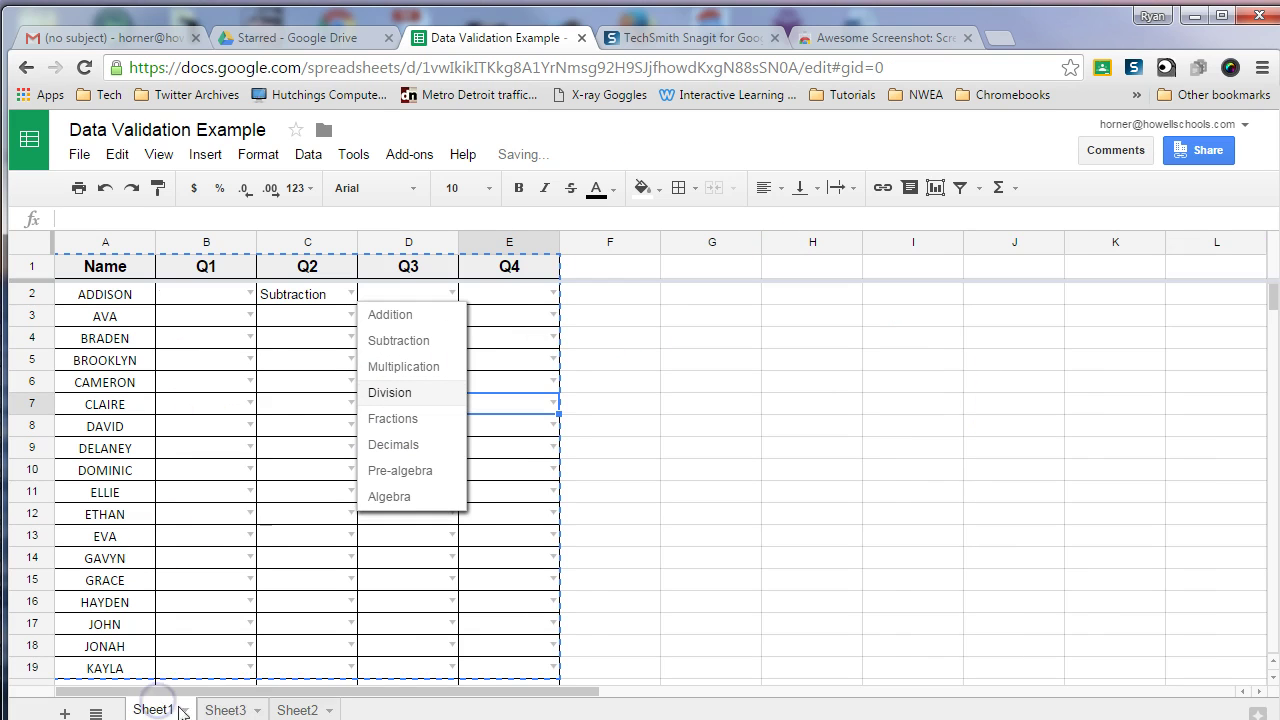
left_click(322, 40)
left_click(414, 30)
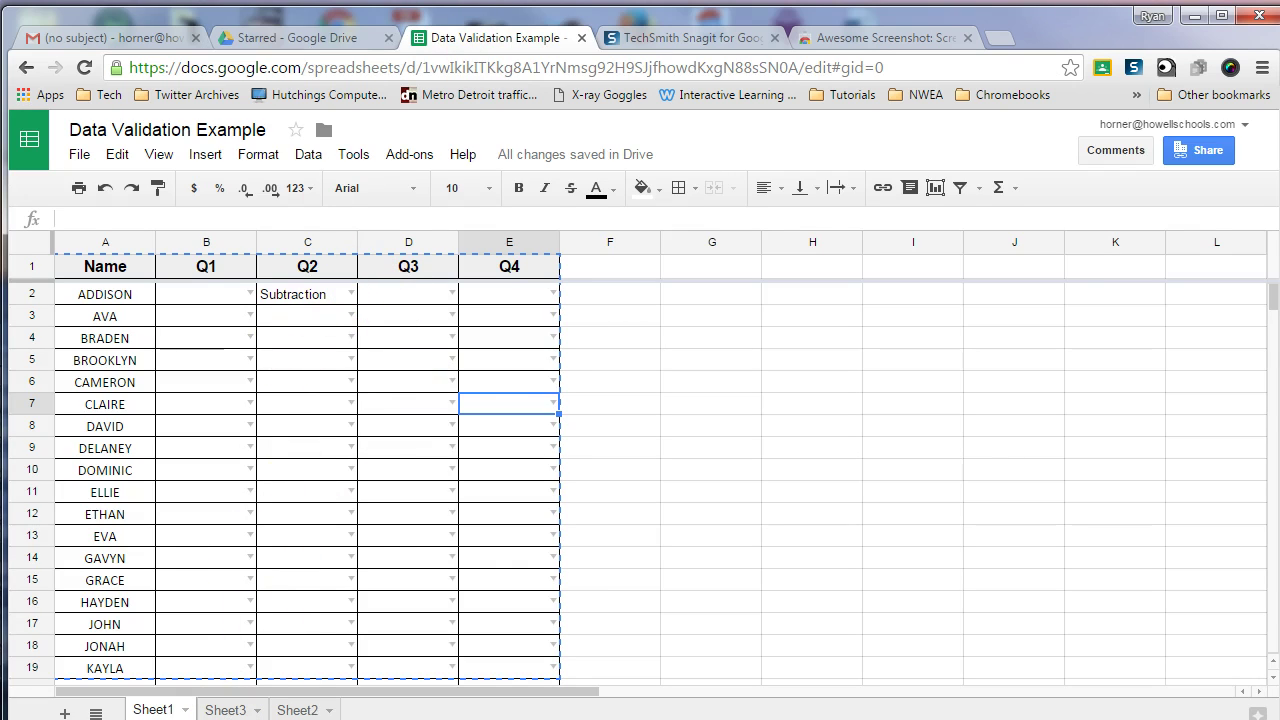
left_click(222, 710)
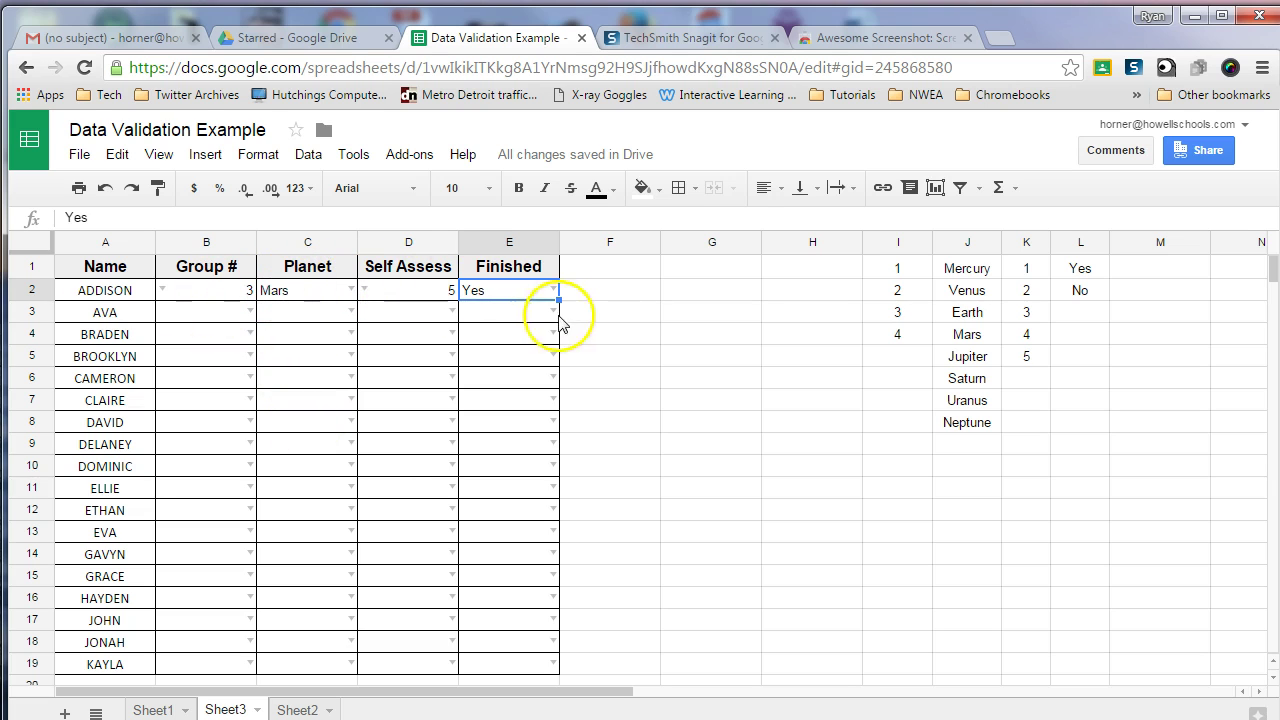
left_click(600, 313)
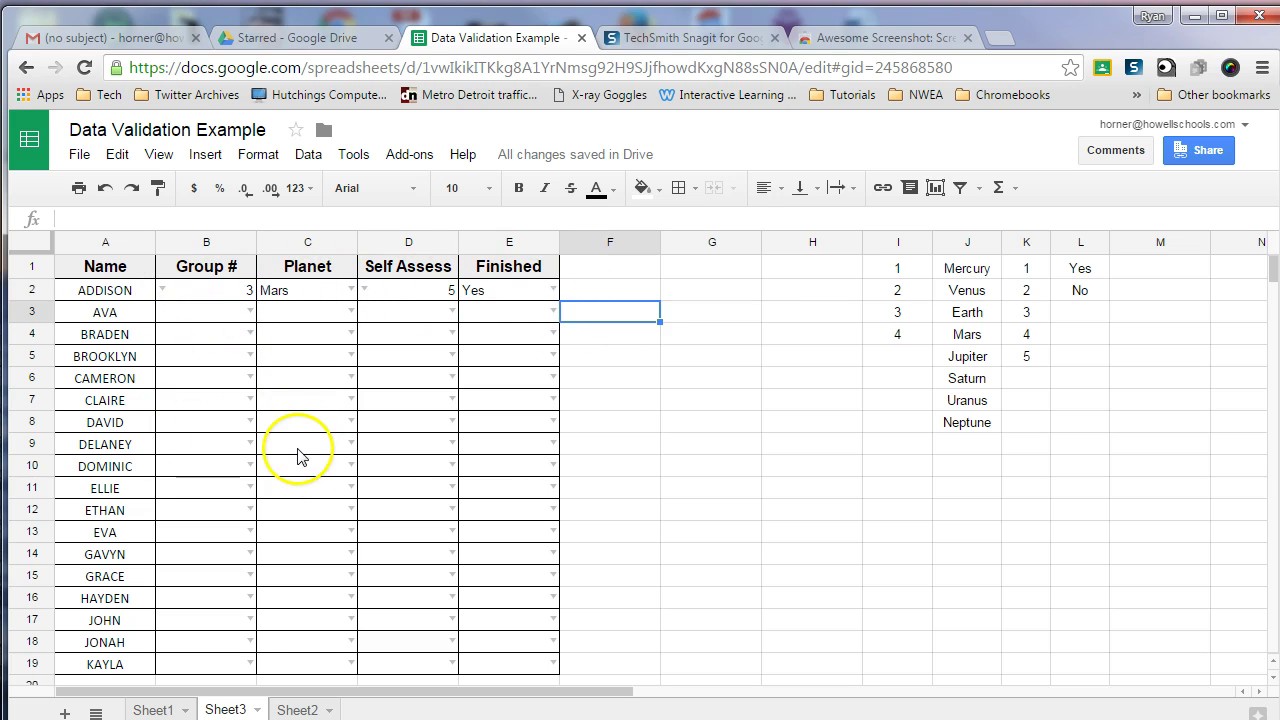